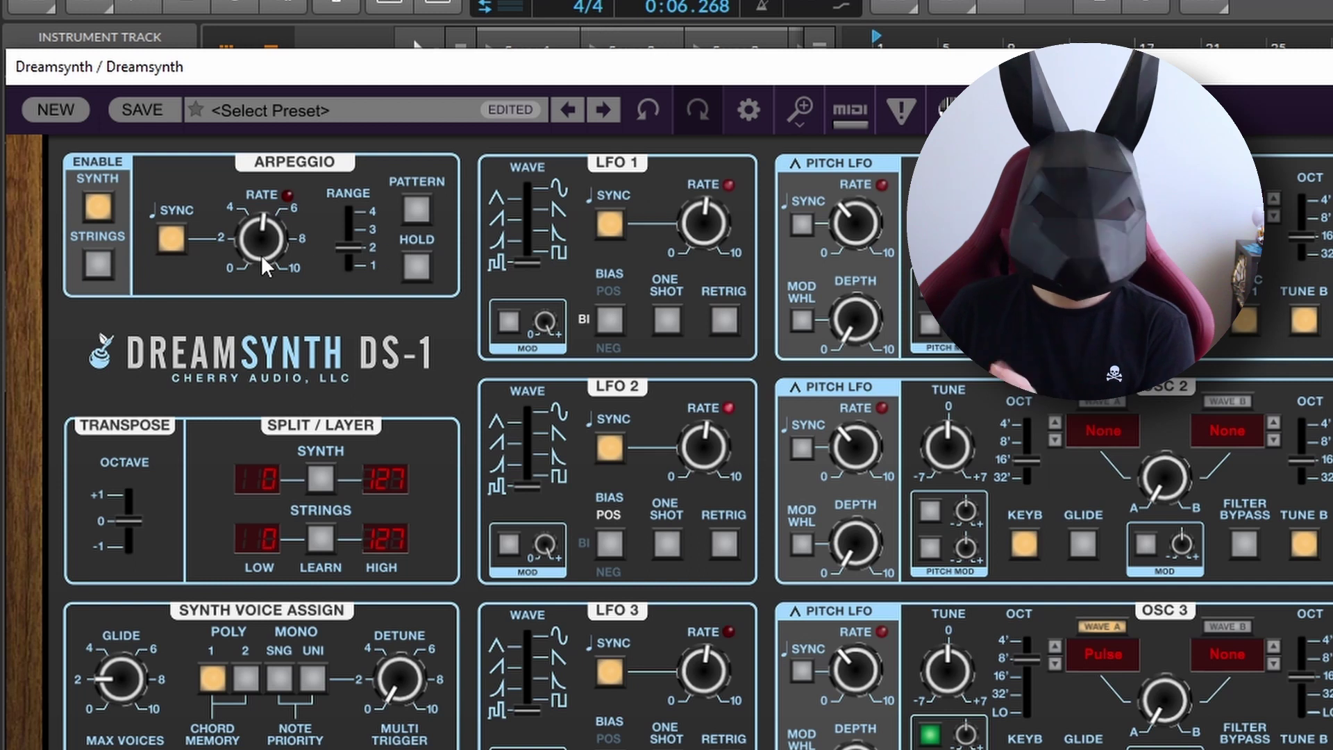
Assign LFO 1 (0 deg) as the filter cutoff's modulation source, lower the cutoff to about 2 and raise the resonance
mouse_move(256, 250)
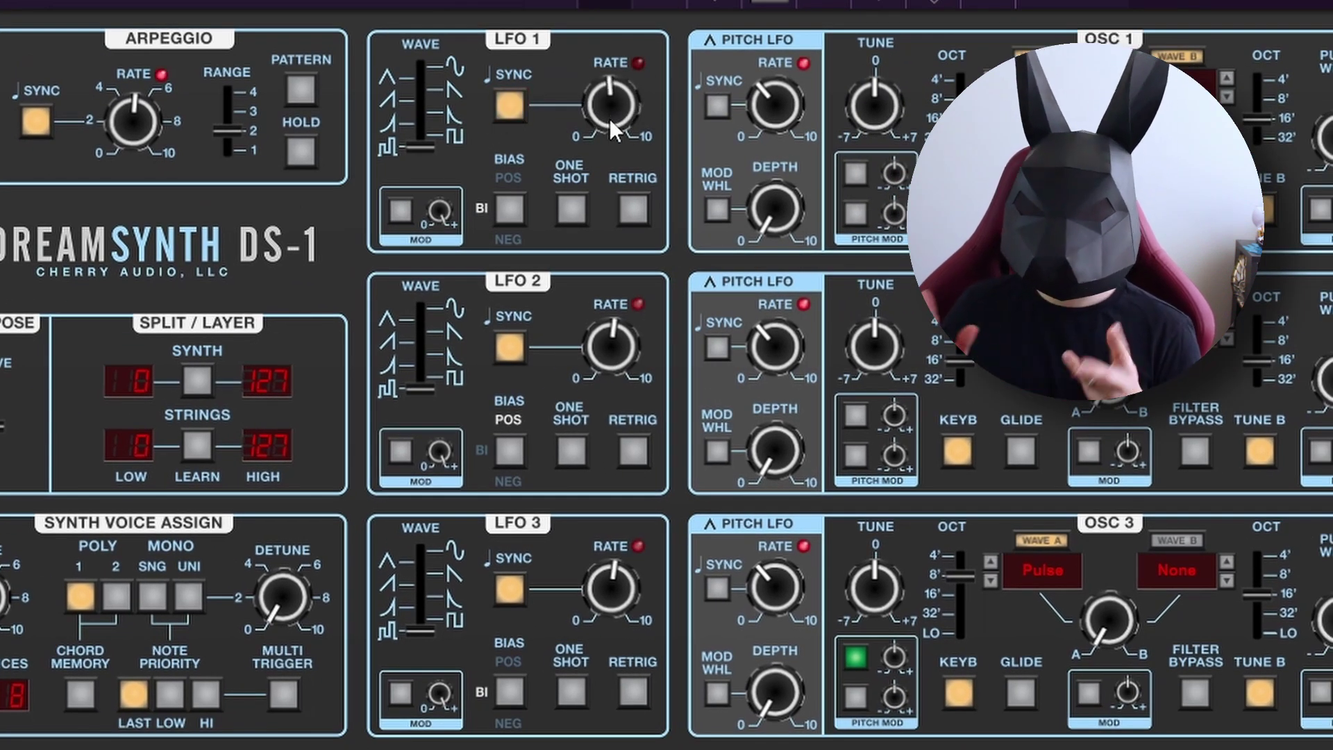
mouse_move(608, 103)
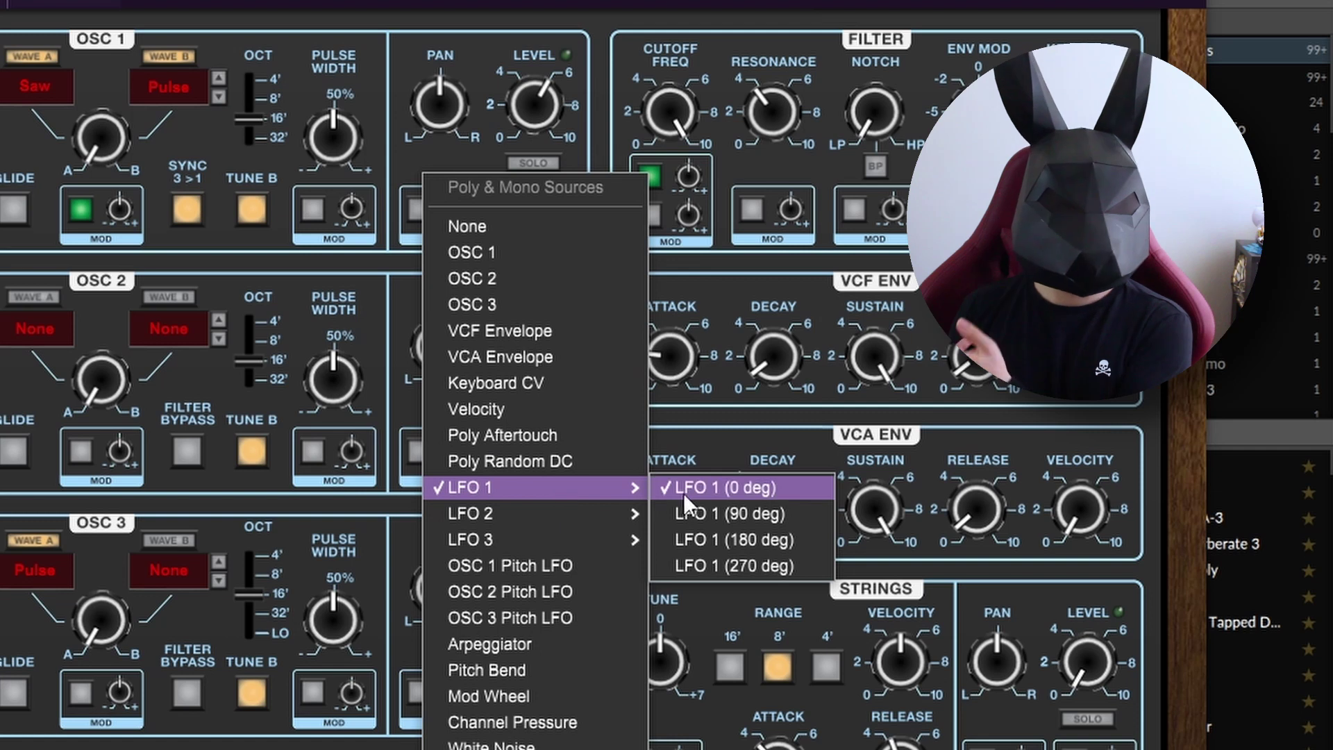
left_click(684, 493)
left_click_drag(658, 120, 623, 378)
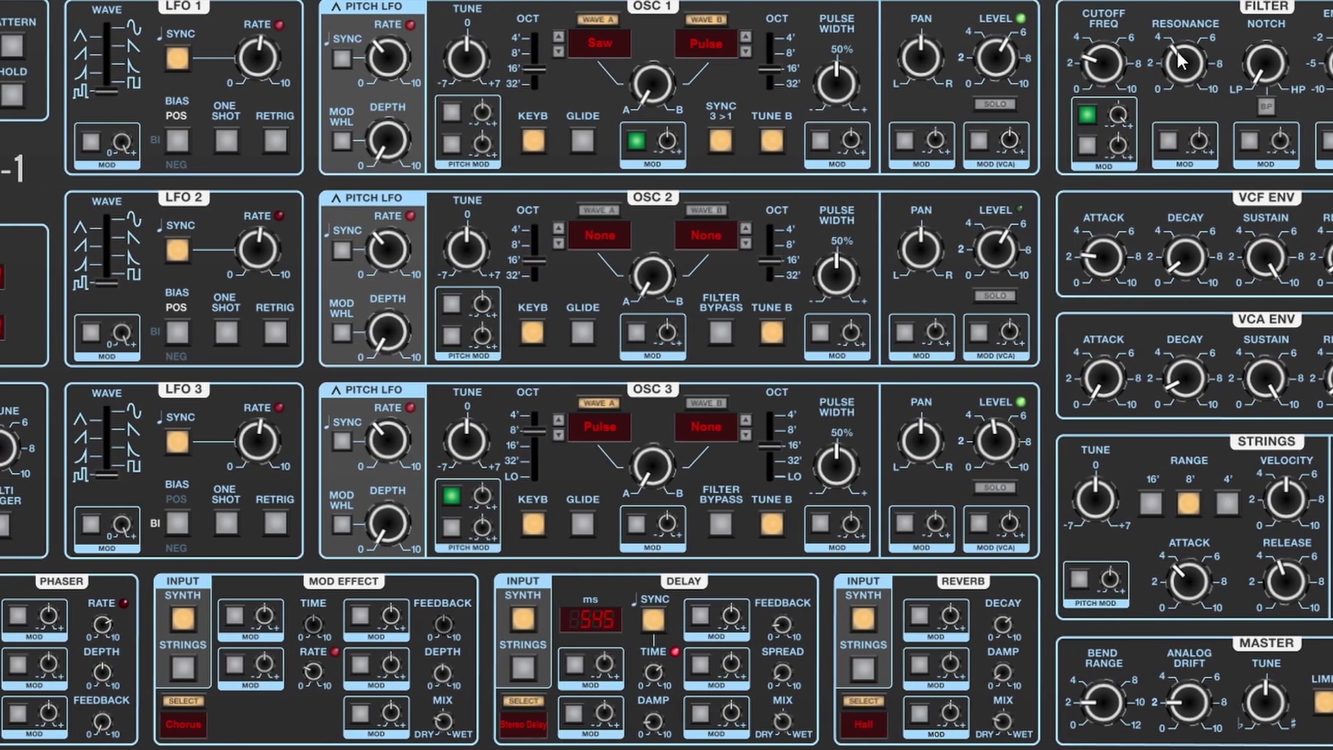
left_click_drag(1154, 48, 1200, 31)
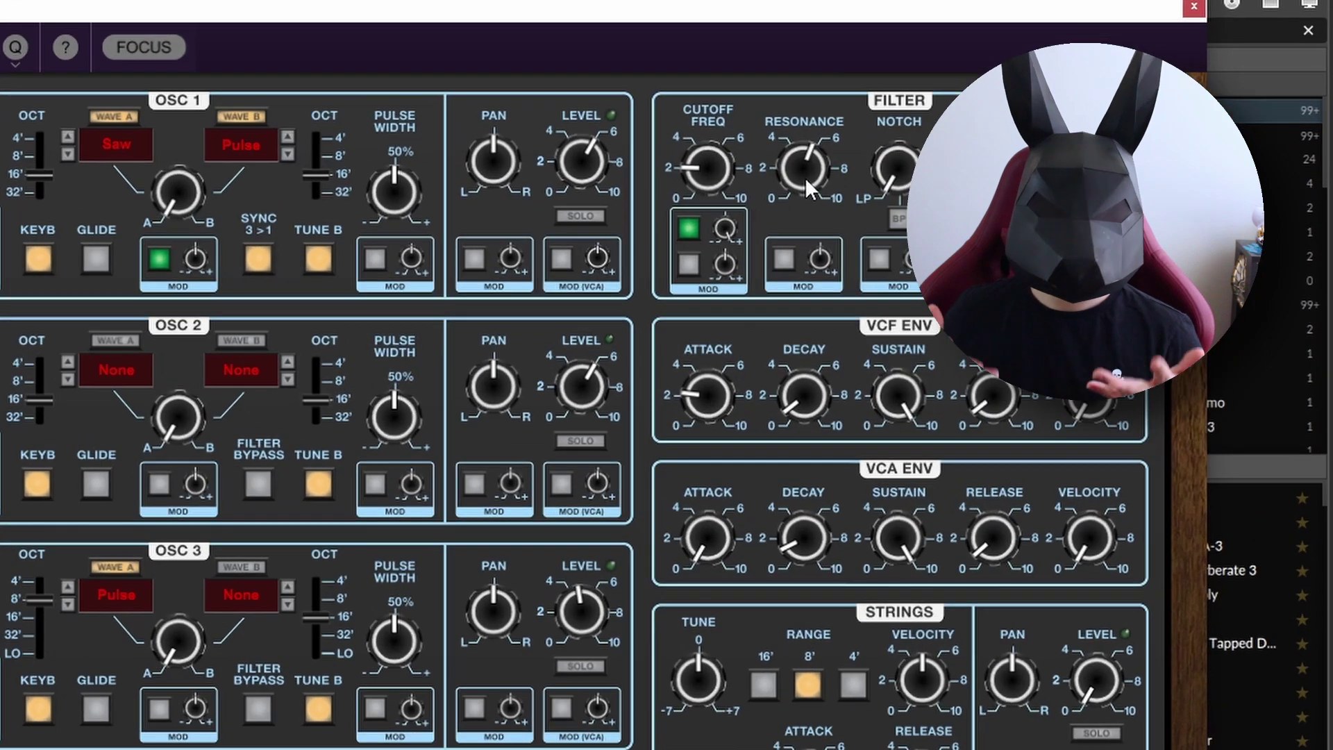
Set OSC 1's wave A/B mix modulation source to LFO 2 (0 deg) and try different A/B mix positions
mouse_move(1029, 176)
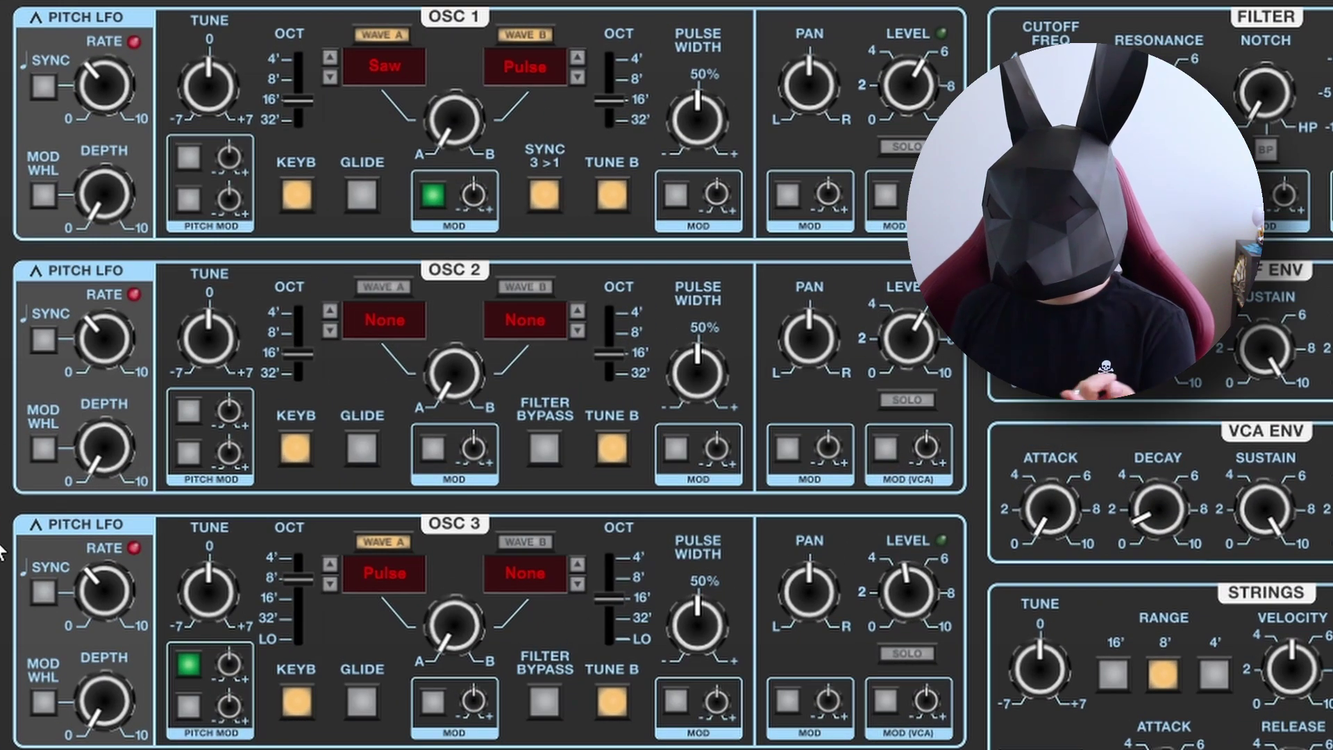
left_click_drag(453, 124, 444, 76)
left_click(435, 191)
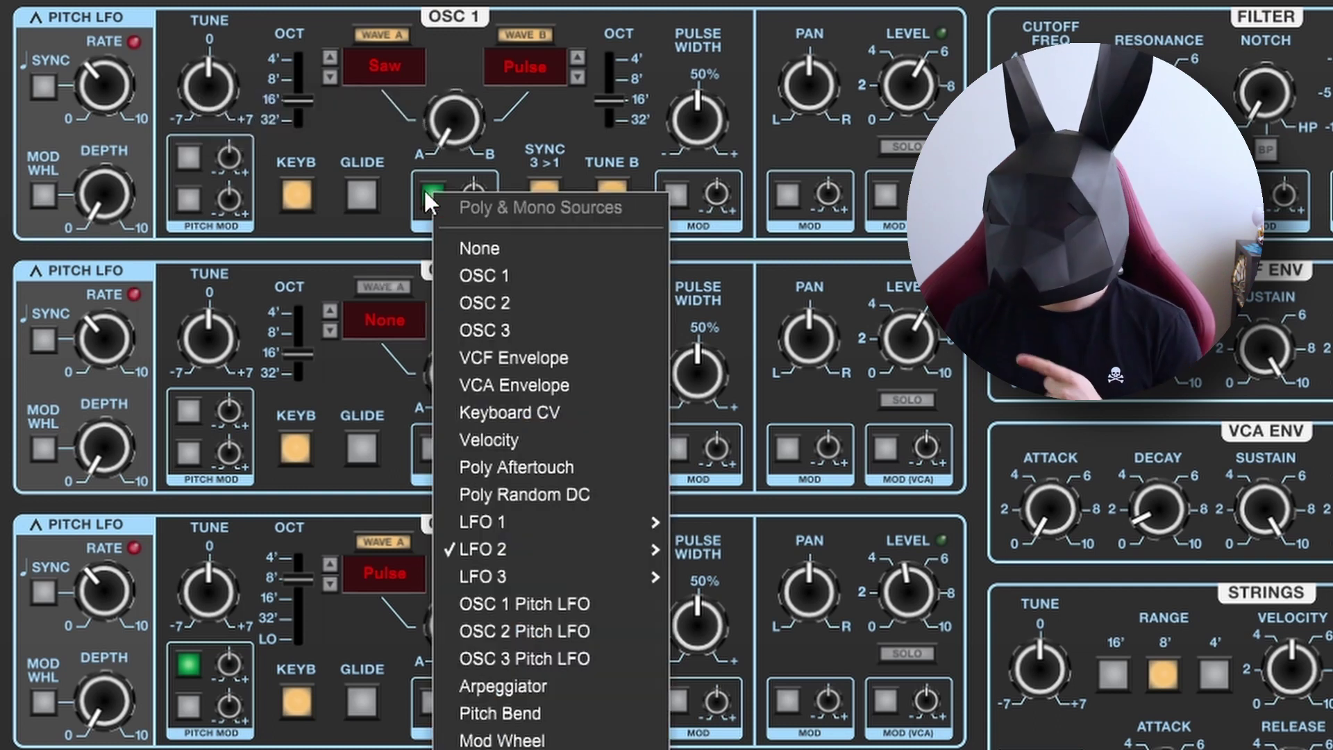
mouse_move(488, 551)
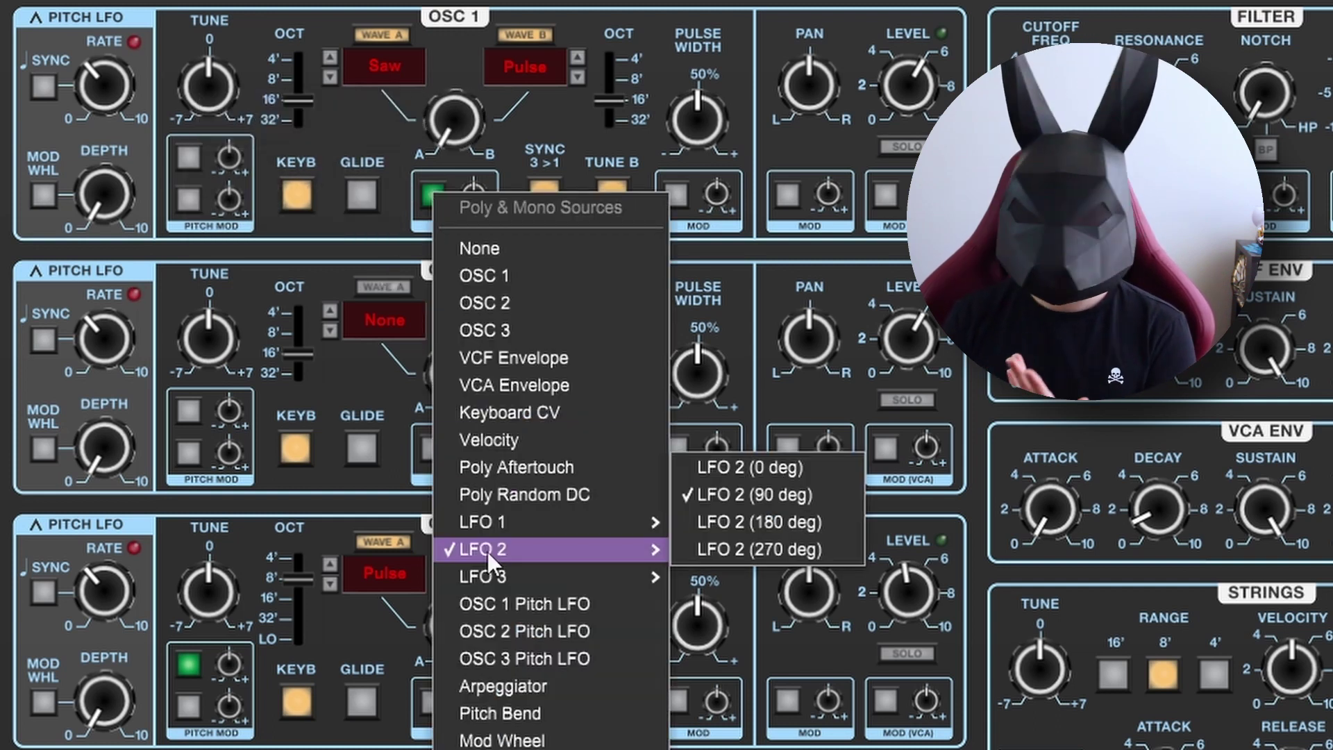
left_click(706, 467)
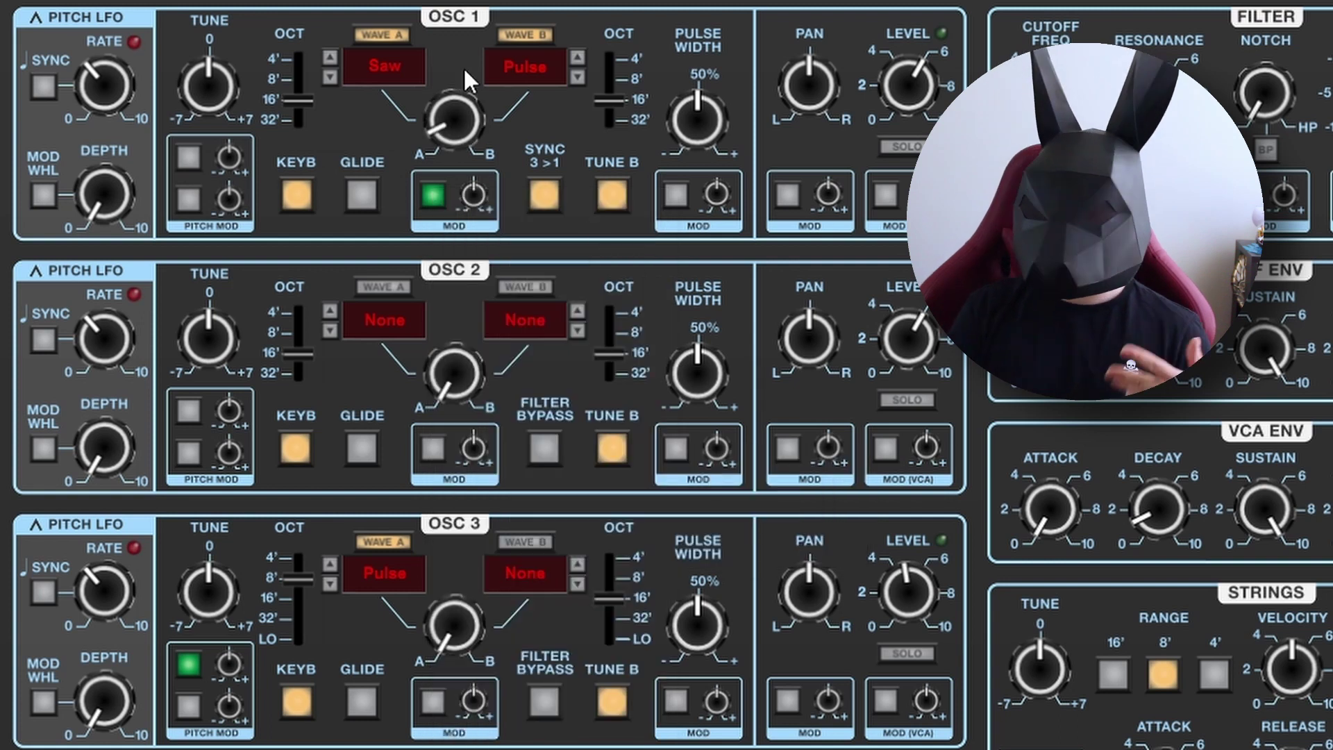
left_click_drag(461, 105, 461, 48)
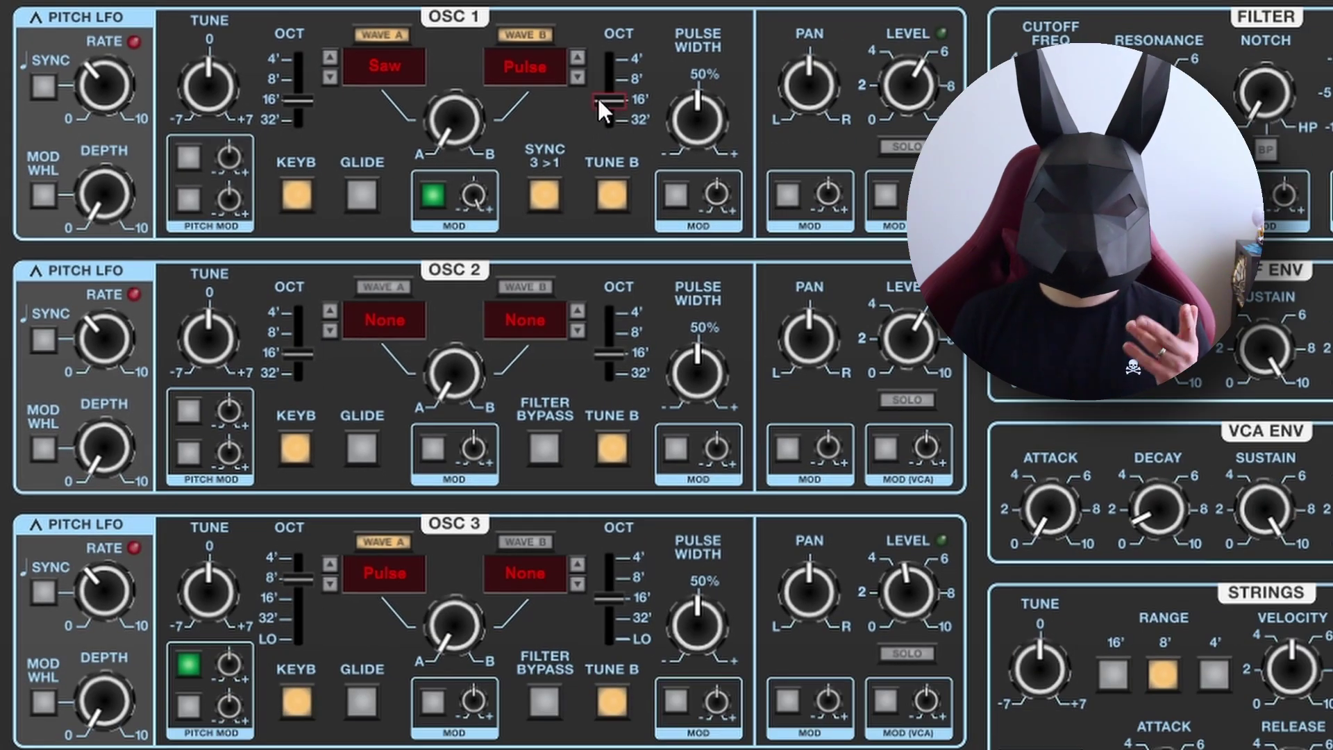
Set OSC 1's wave B octave to 8' and adjust the first pitch modulation amount of OSC 3
left_click_drag(621, 98, 623, 82)
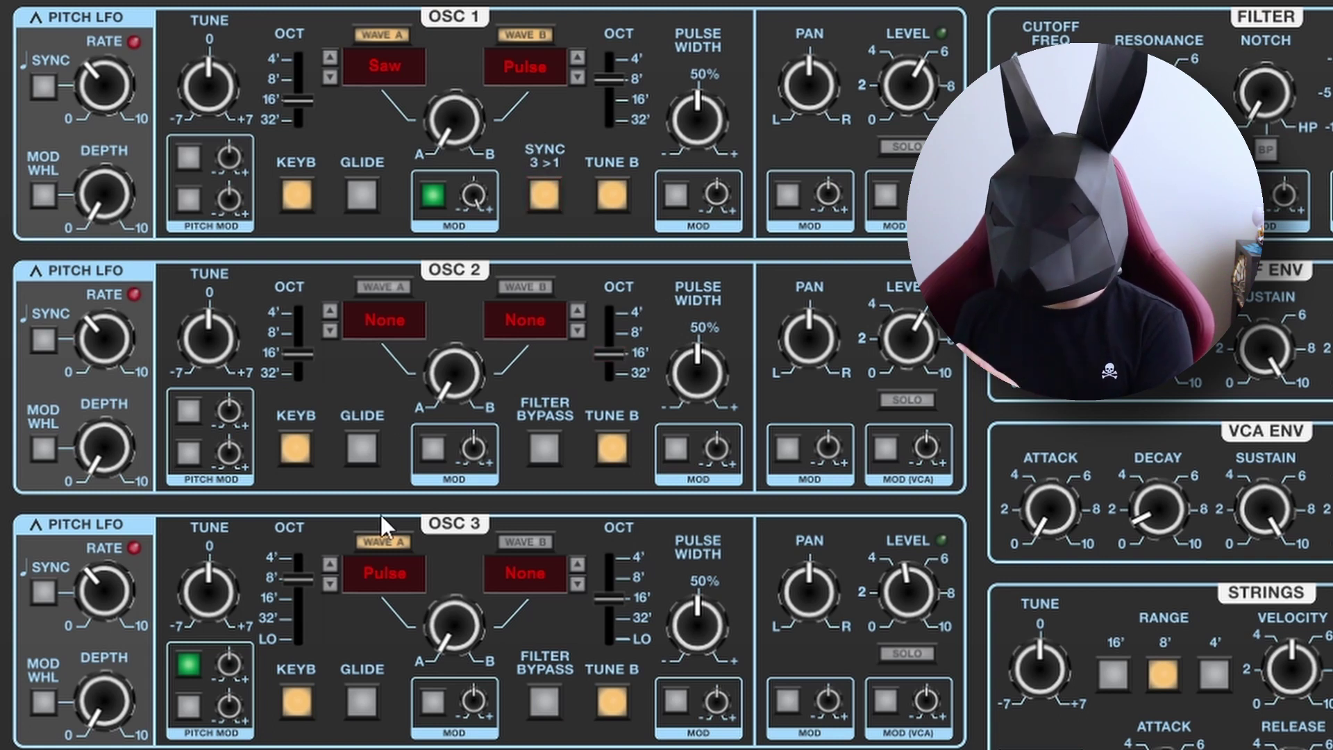
mouse_move(222, 662)
left_click_drag(220, 661, 222, 381)
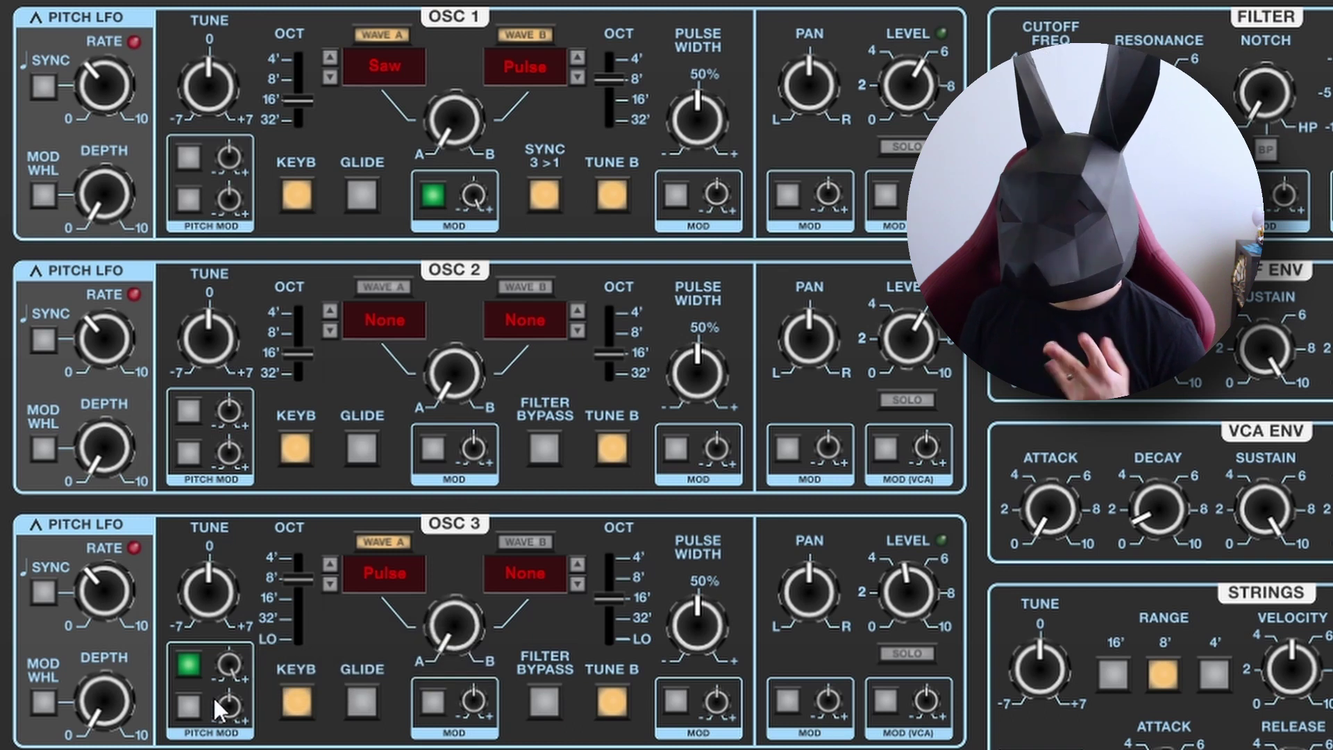
mouse_move(218, 597)
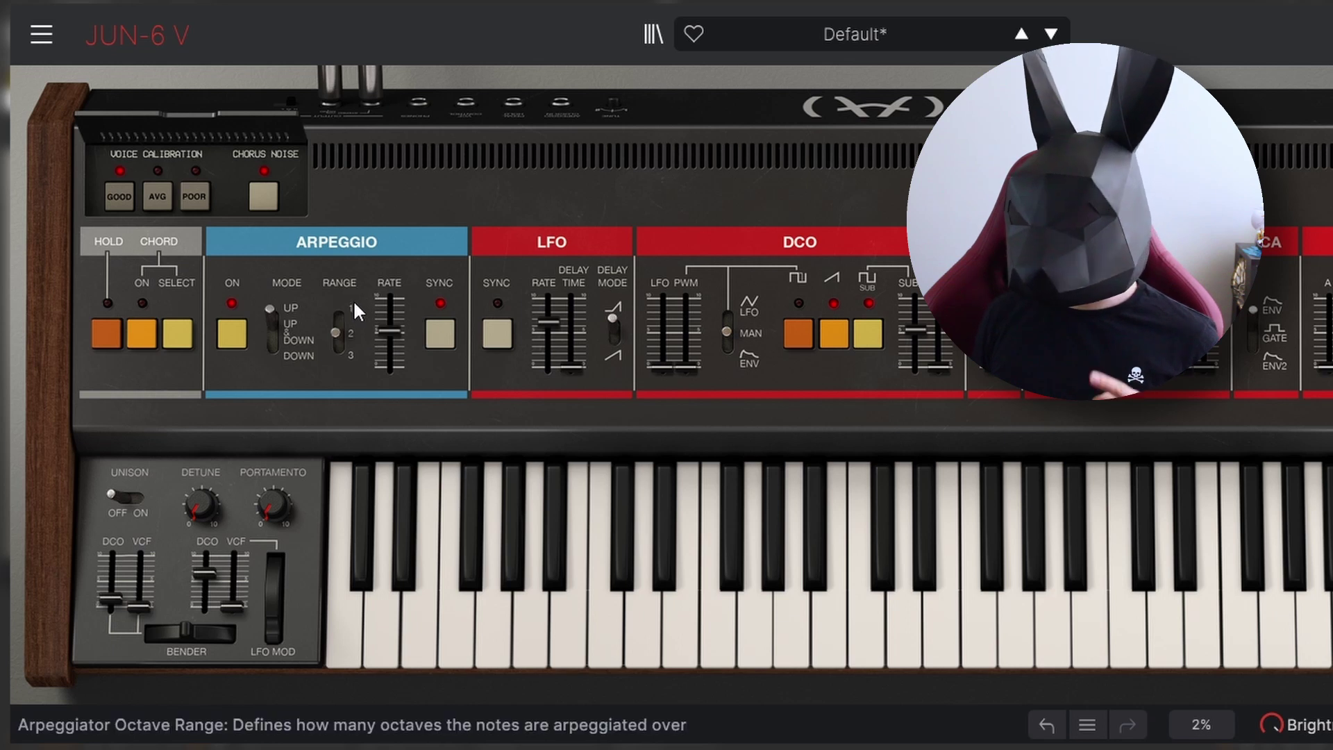
Choose the octave range for the JUN-6 V arpeggiator
left_click(351, 329)
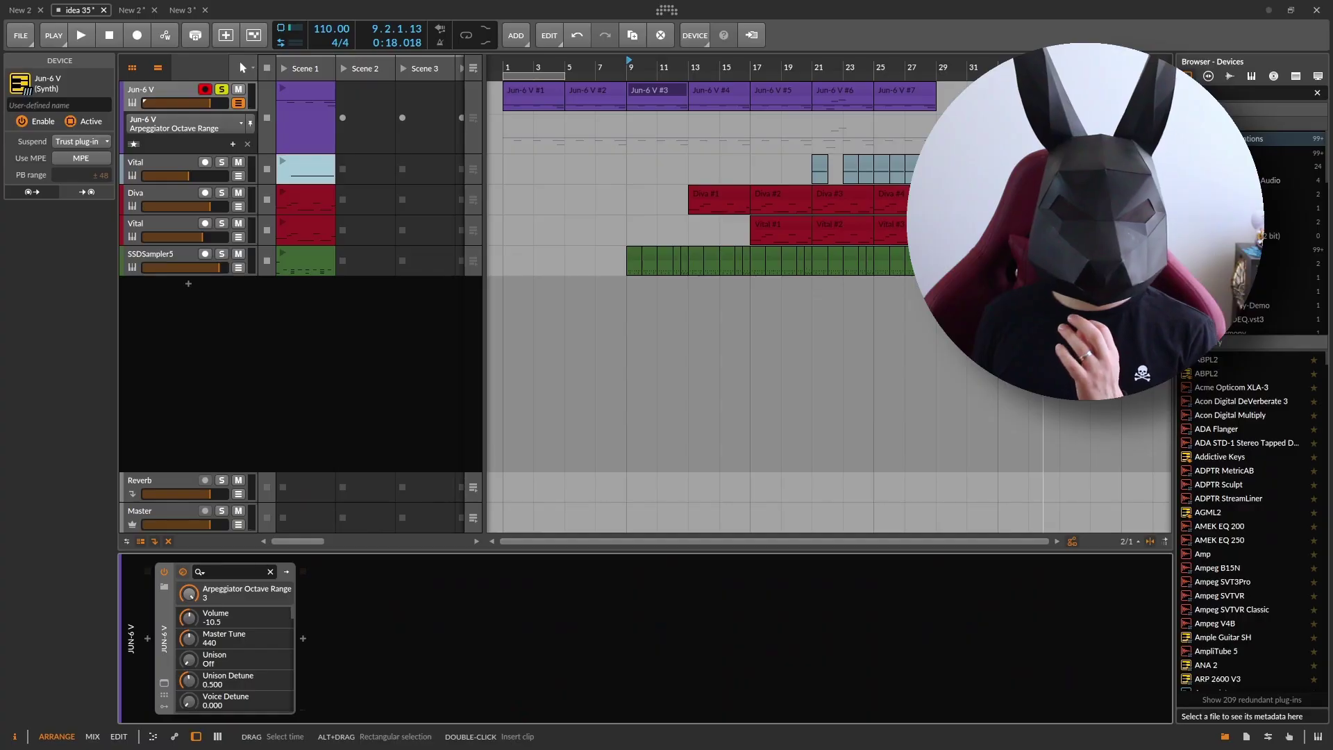
Open the Jun-6 V #3 clip in the note editor and examine its notes with playback
double_click(653, 91)
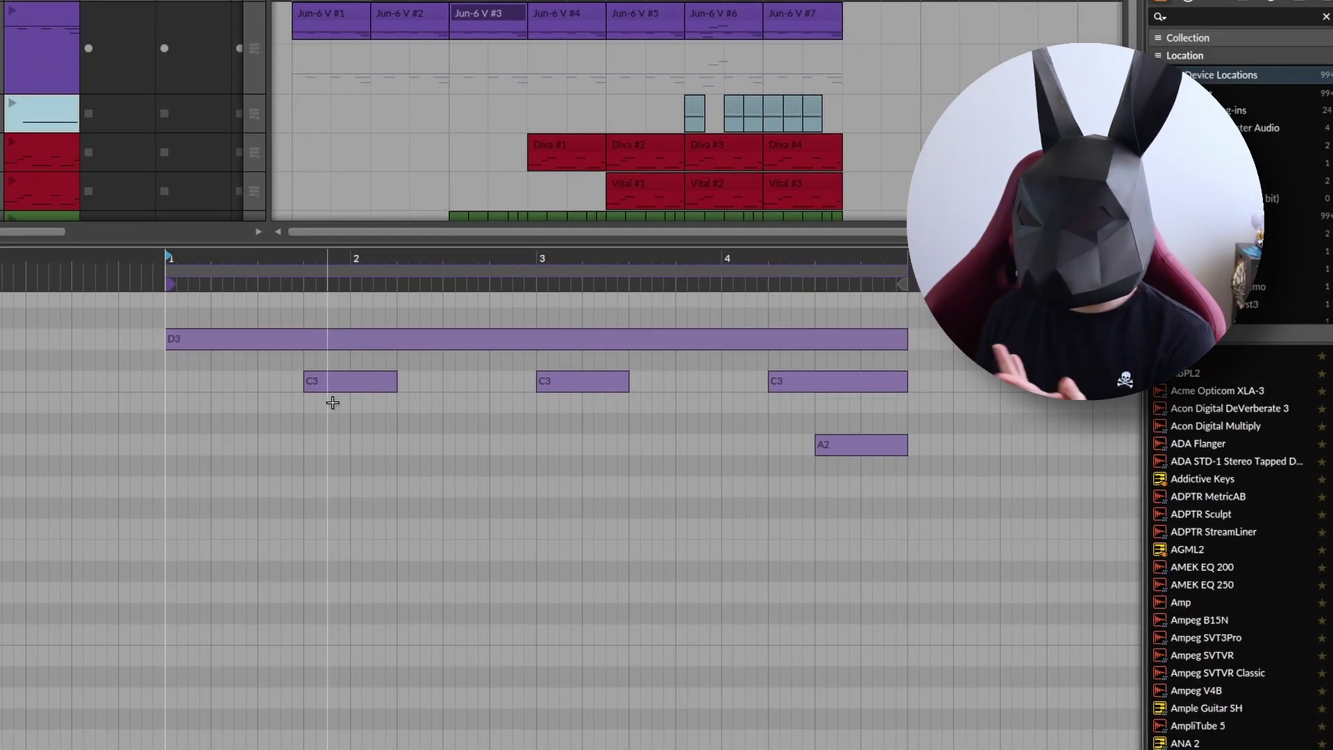
scroll(268, 574, "up", 3)
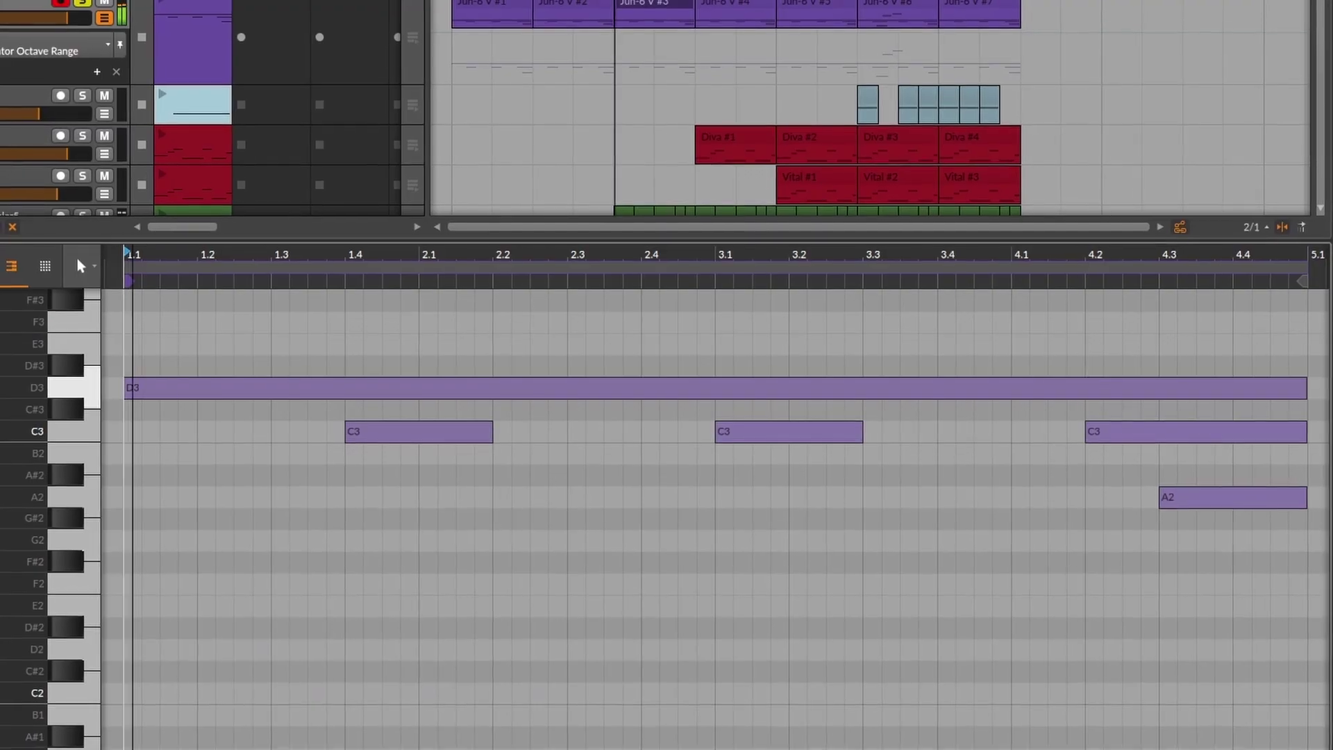
key("space")
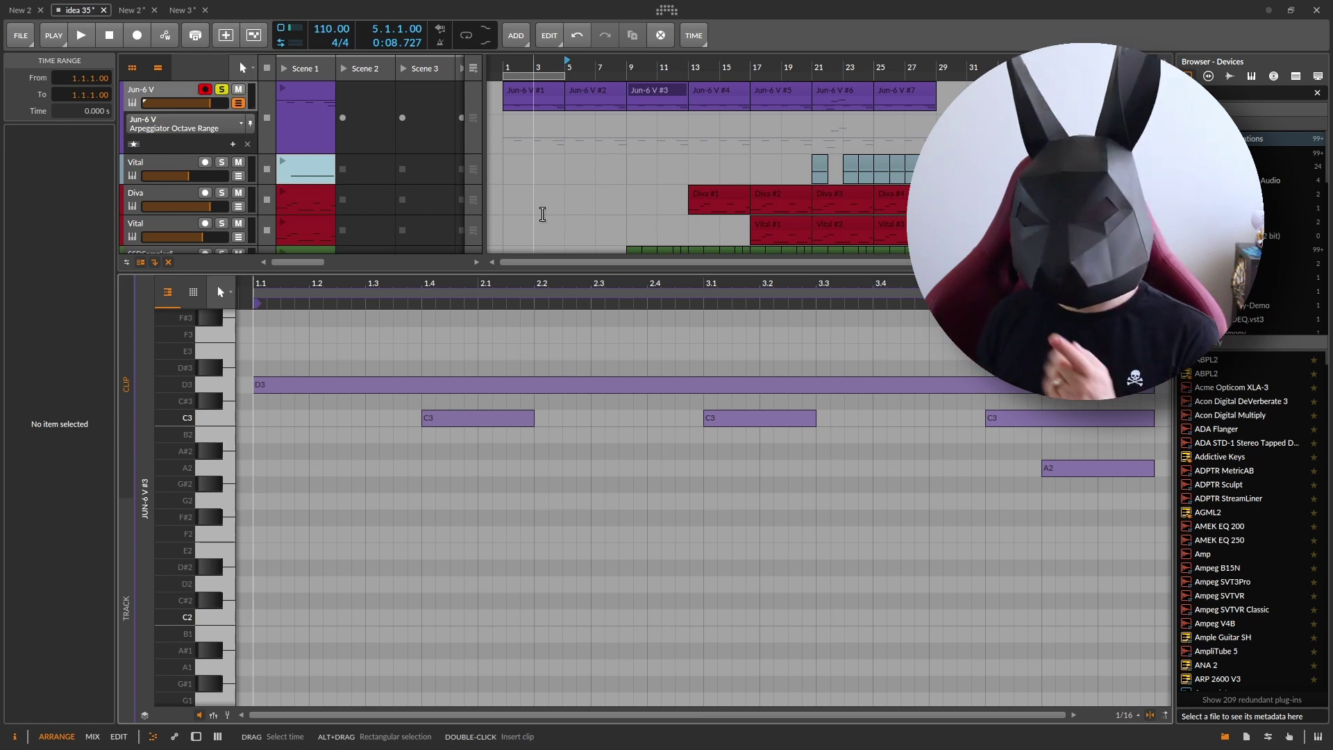
Play the arrangement from bar 5 and shrink the note editor to reveal all tracks
key("space")
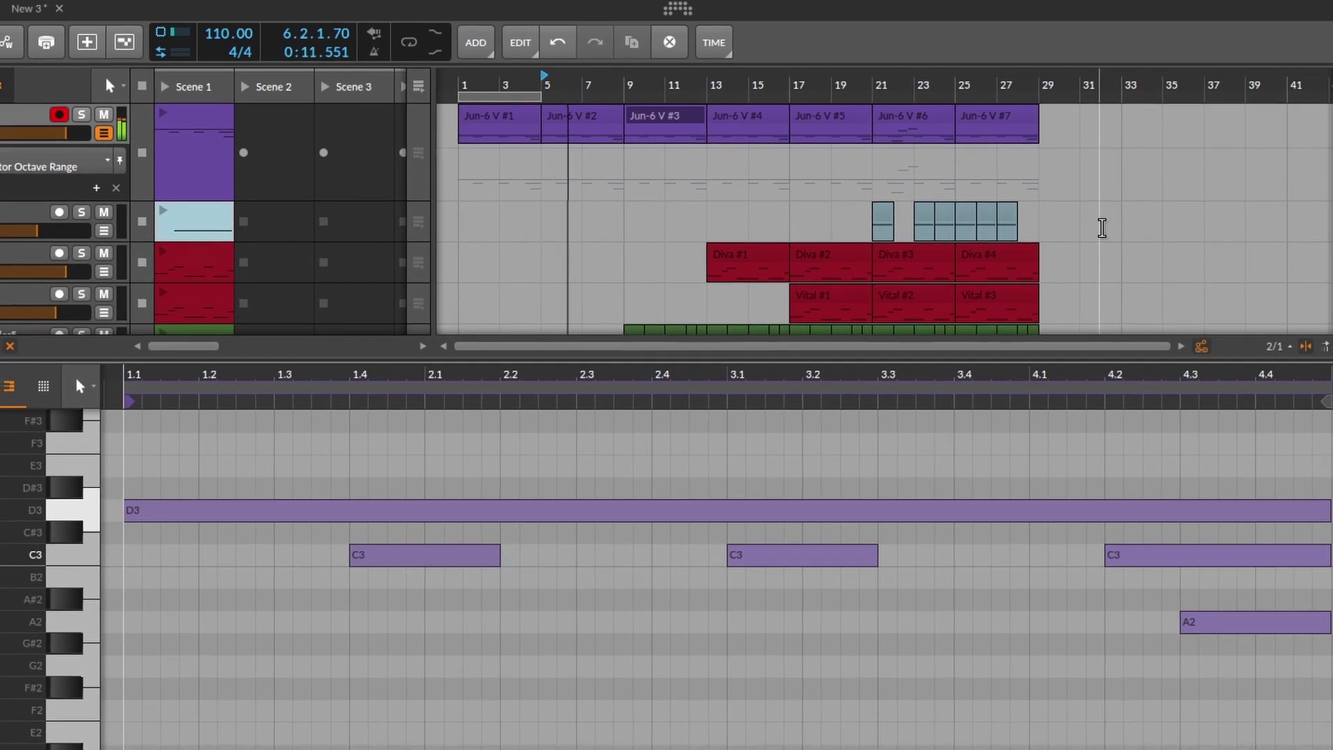
left_click_drag(1011, 358, 1008, 733)
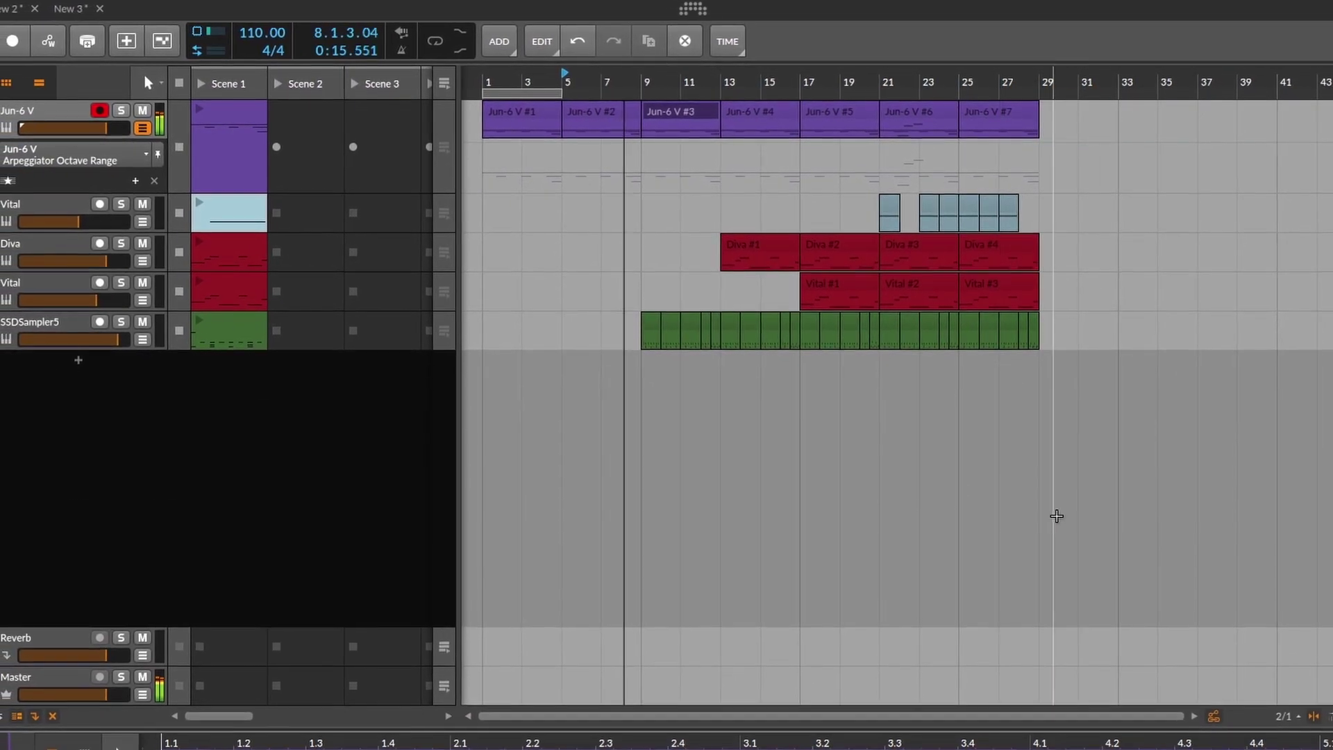
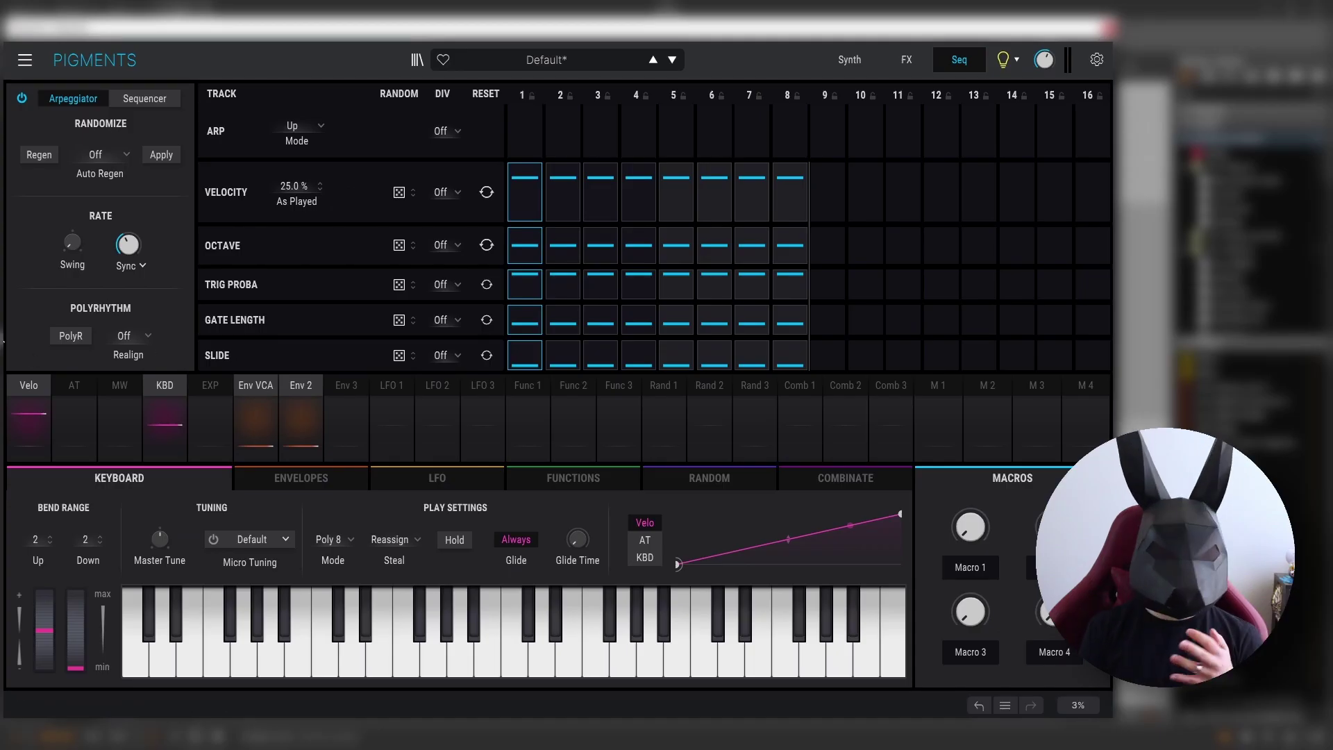
Shorten the Pigments arpeggiator to 4 steps and vary the steps' octave, trig probability, gate length and slide values
left_click_drag(809, 191, 655, 224)
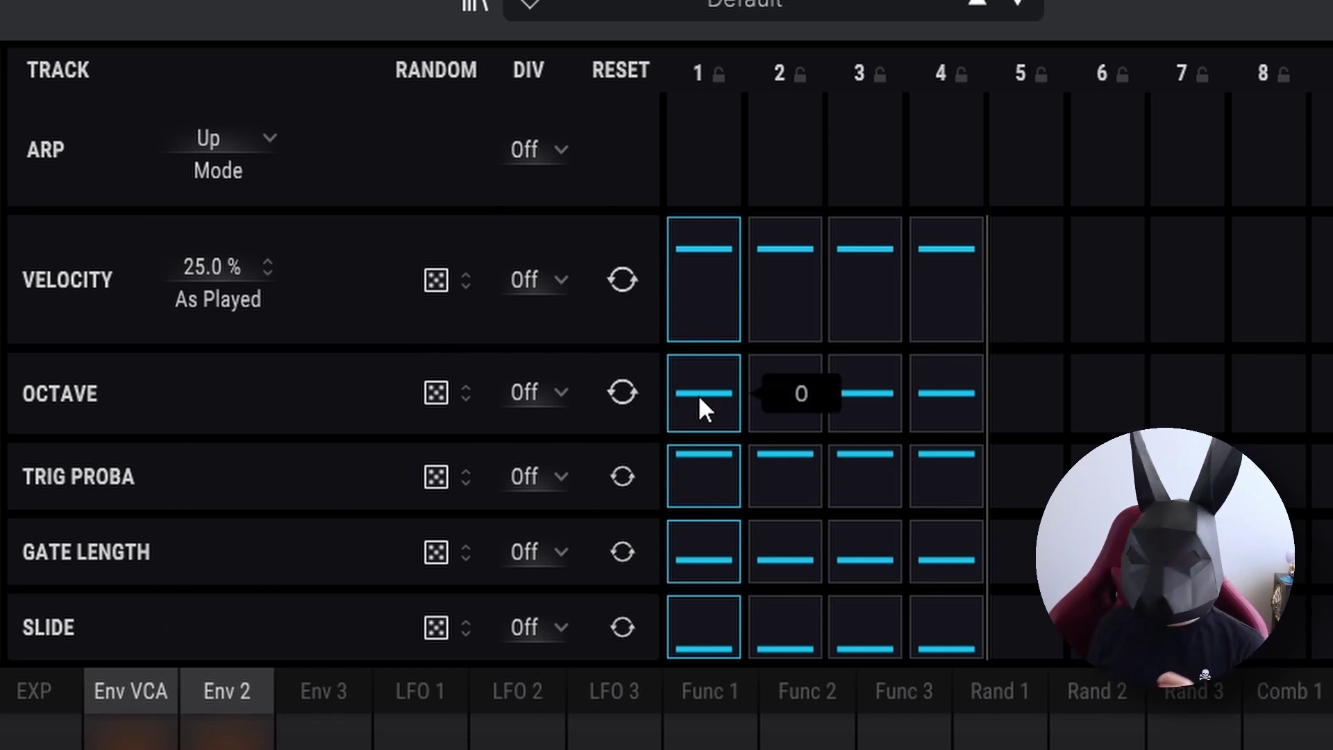
left_click_drag(698, 394, 711, 377)
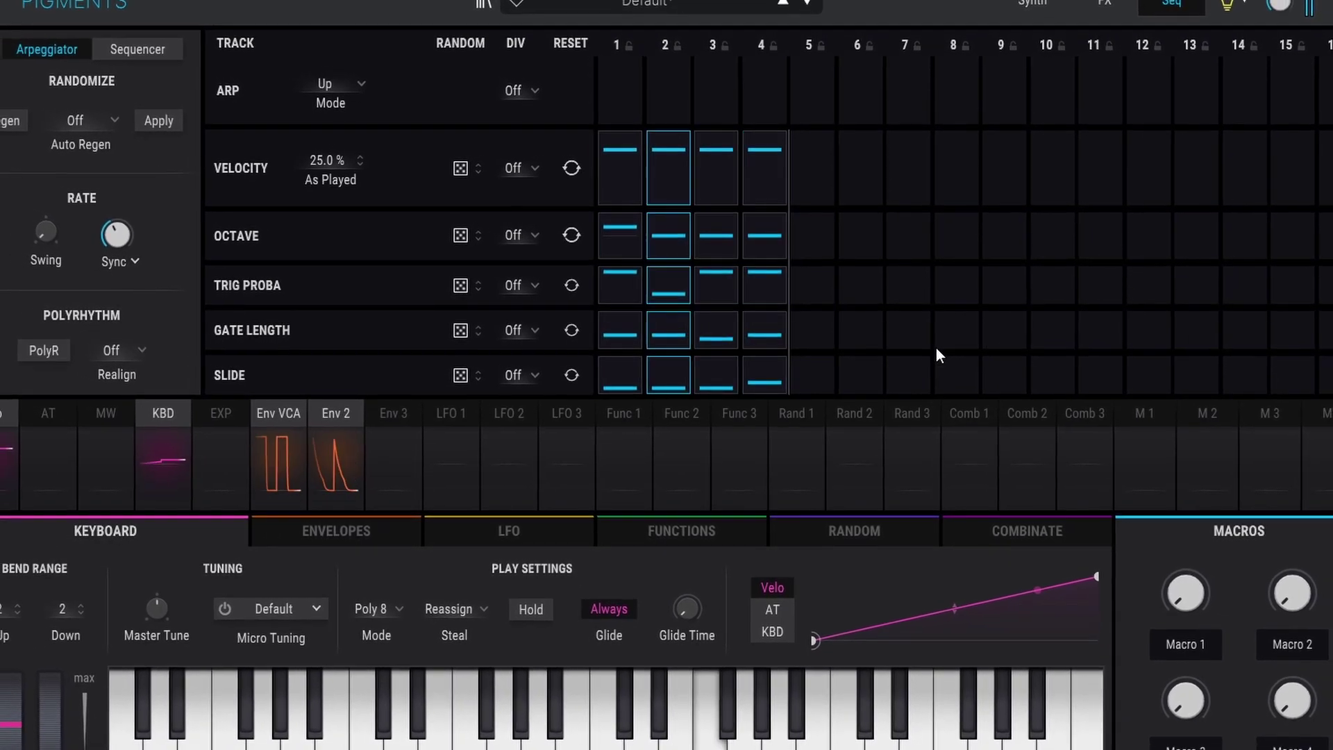
mouse_move(768, 388)
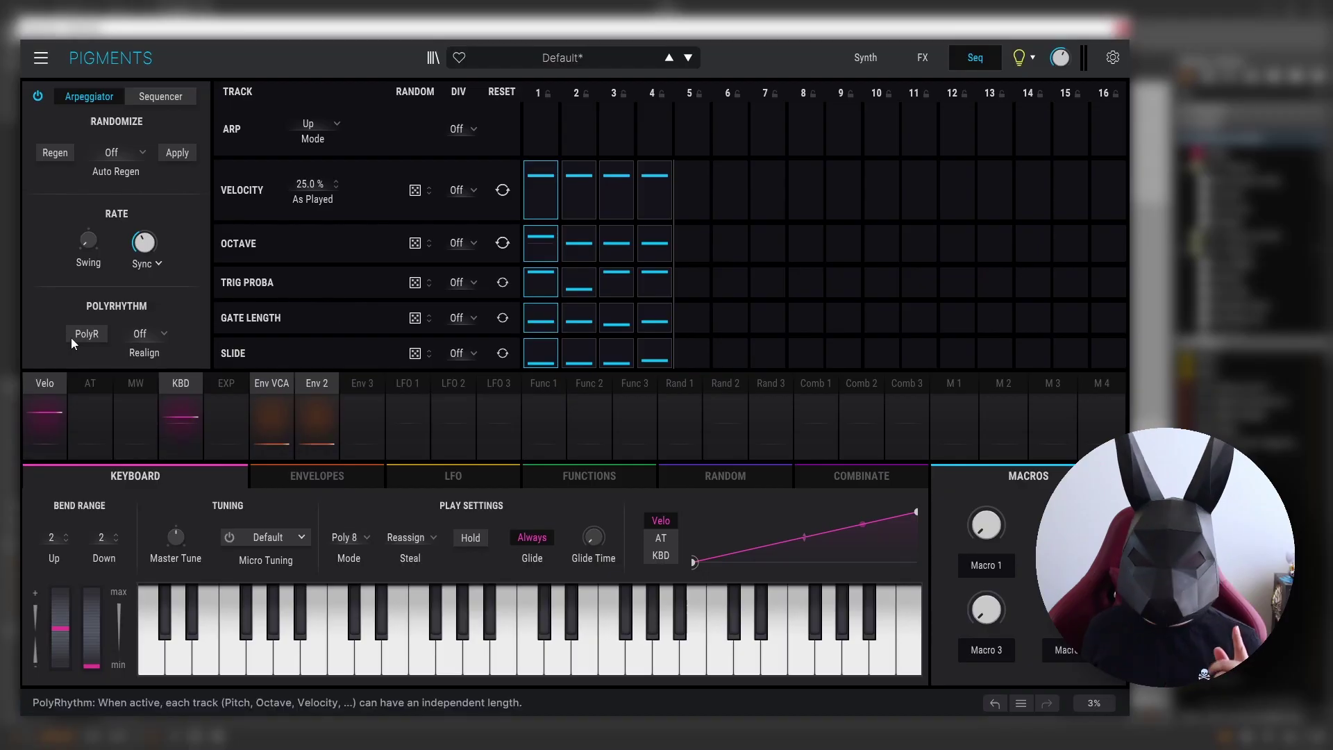
Turn on PolyR and set track lengths of 14 for velocity, 9 for octave, 15 for trig probability and 11 for gate length
left_click(72, 336)
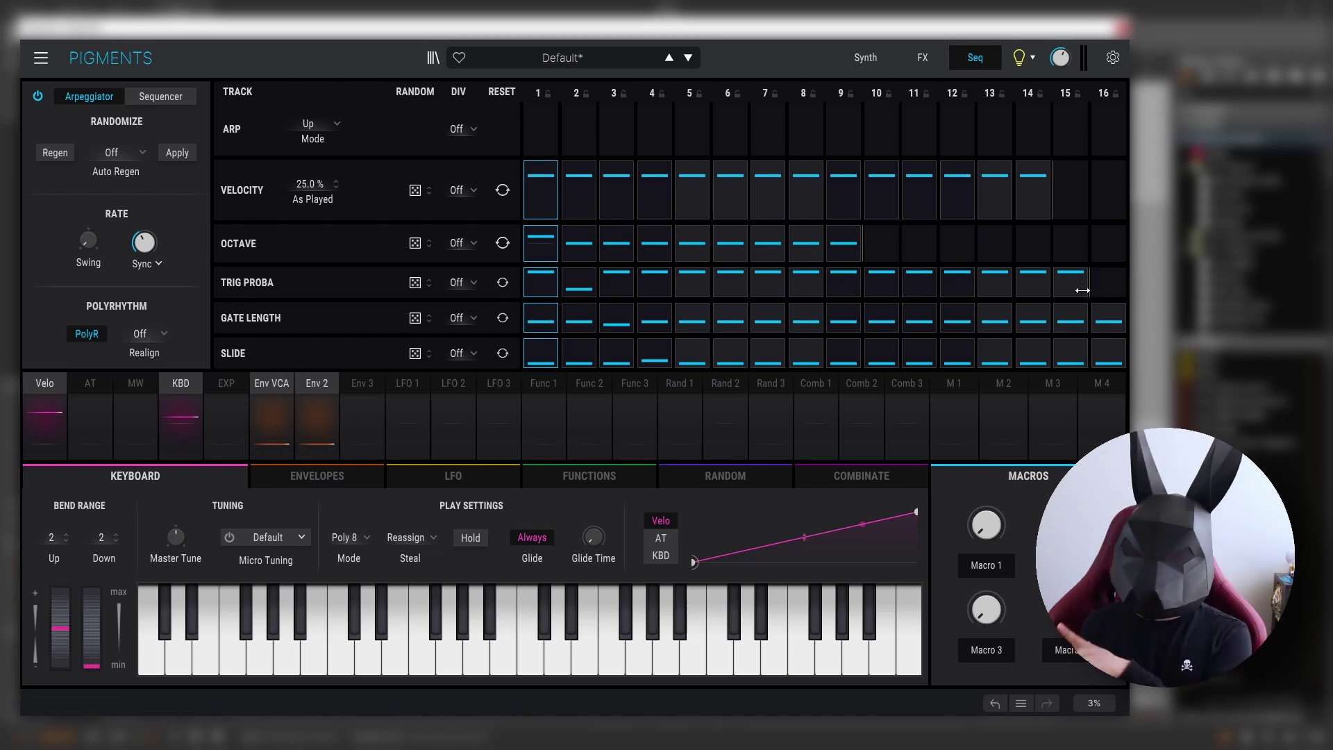
left_click_drag(1124, 314, 943, 306)
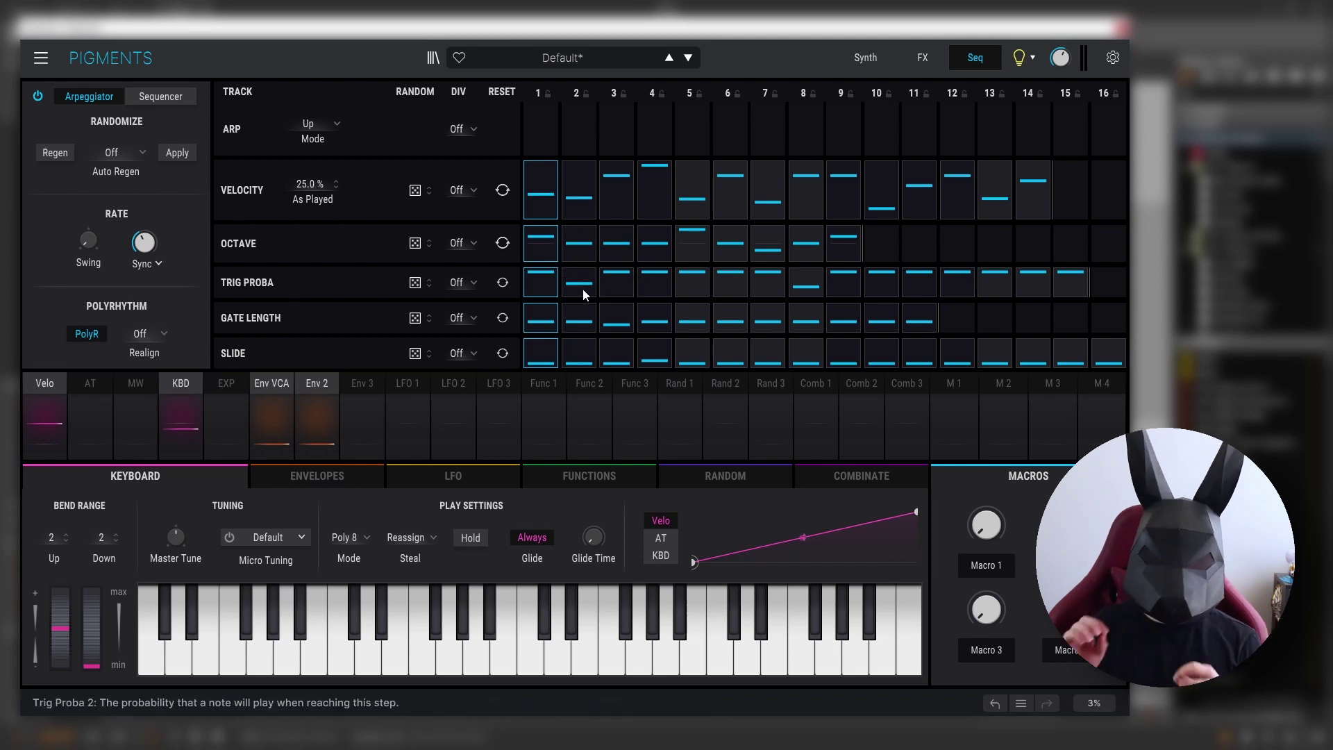
mouse_move(582, 289)
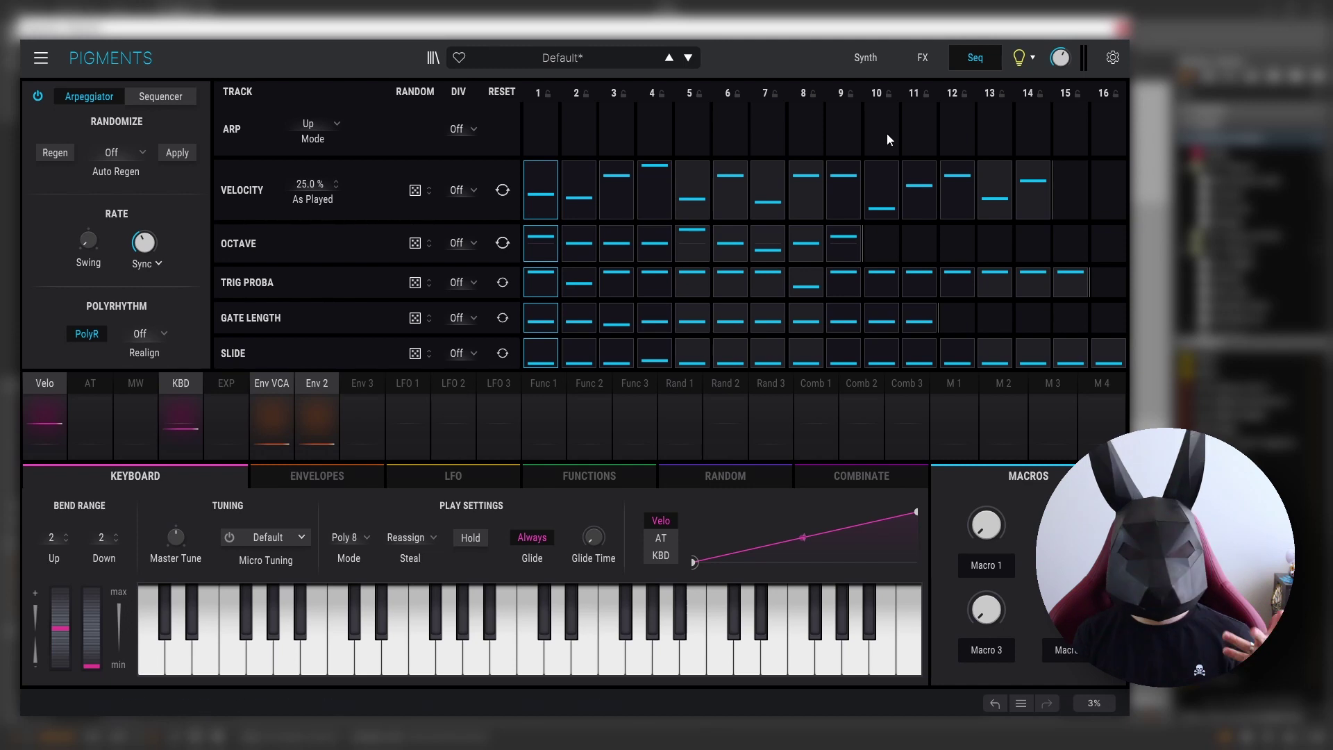
Route velocity to the Filter 1 cutoff with a small positive modulation amount
left_click(869, 59)
left_click(42, 384)
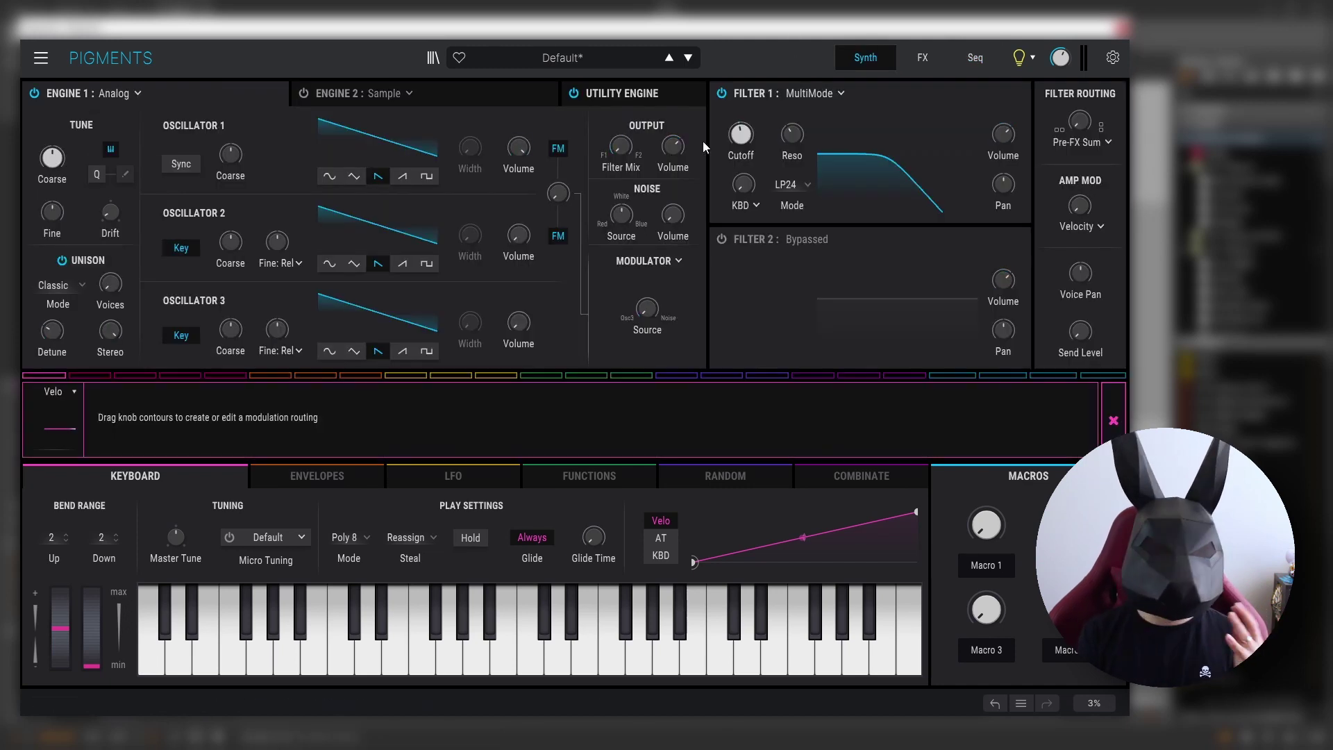
left_click_drag(744, 121, 744, 111)
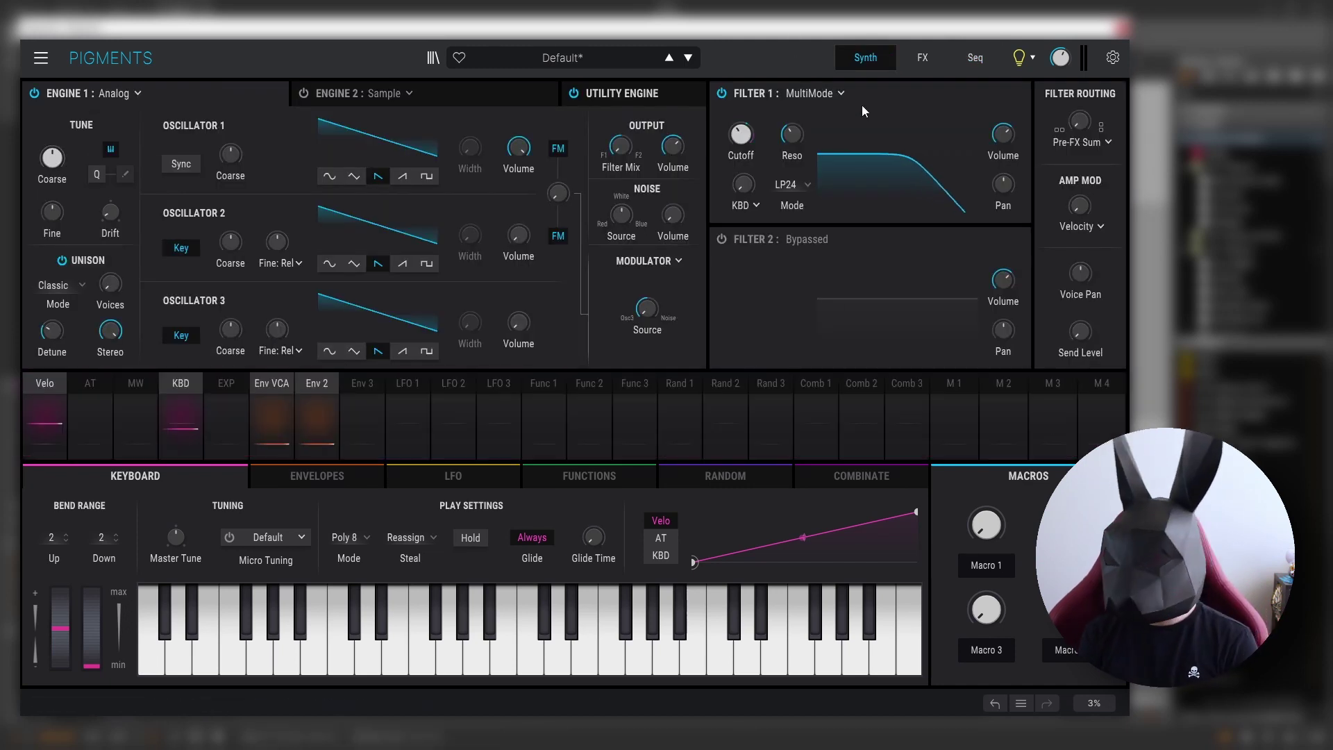
Return to the arpeggiator and redraw the velocity values of steps 9 and 10
left_click(921, 62)
left_click(975, 59)
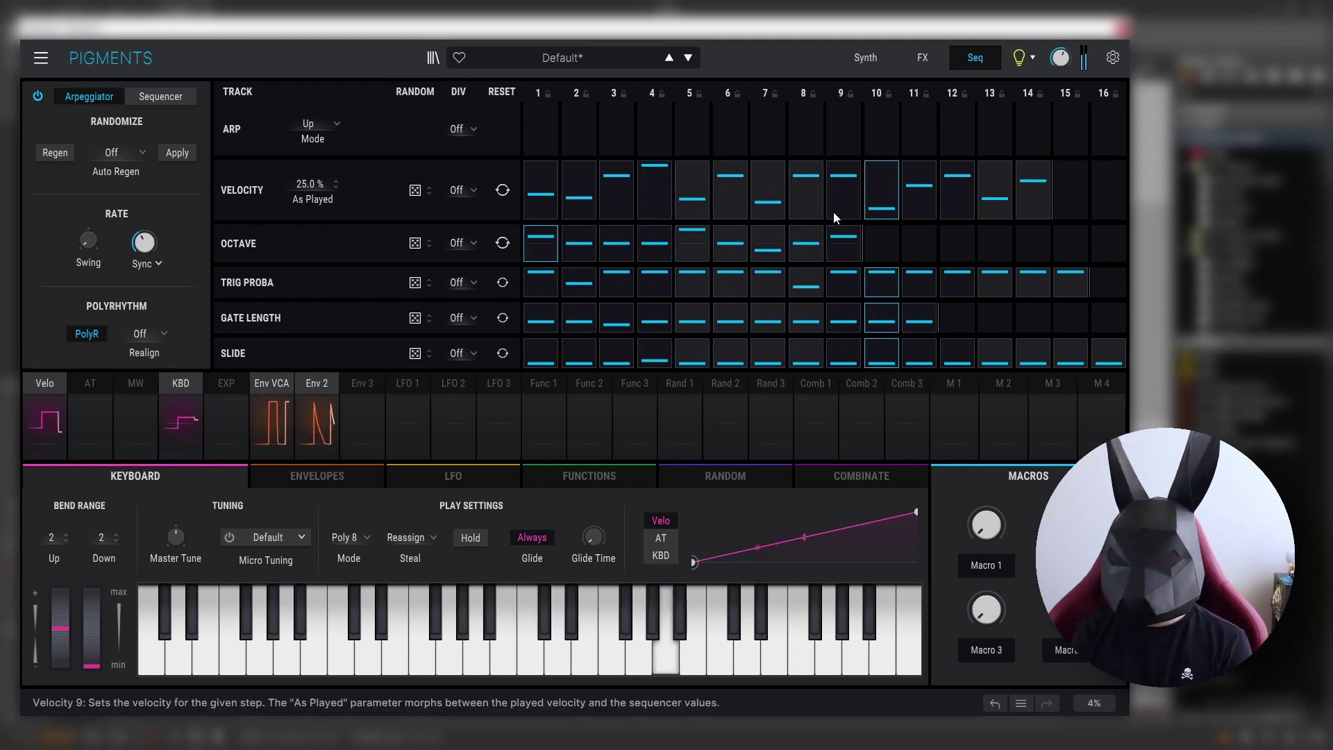
mouse_move(833, 211)
left_mouse_down()
mouse_move(889, 188)
mouse_move(910, 222)
left_mouse_up()
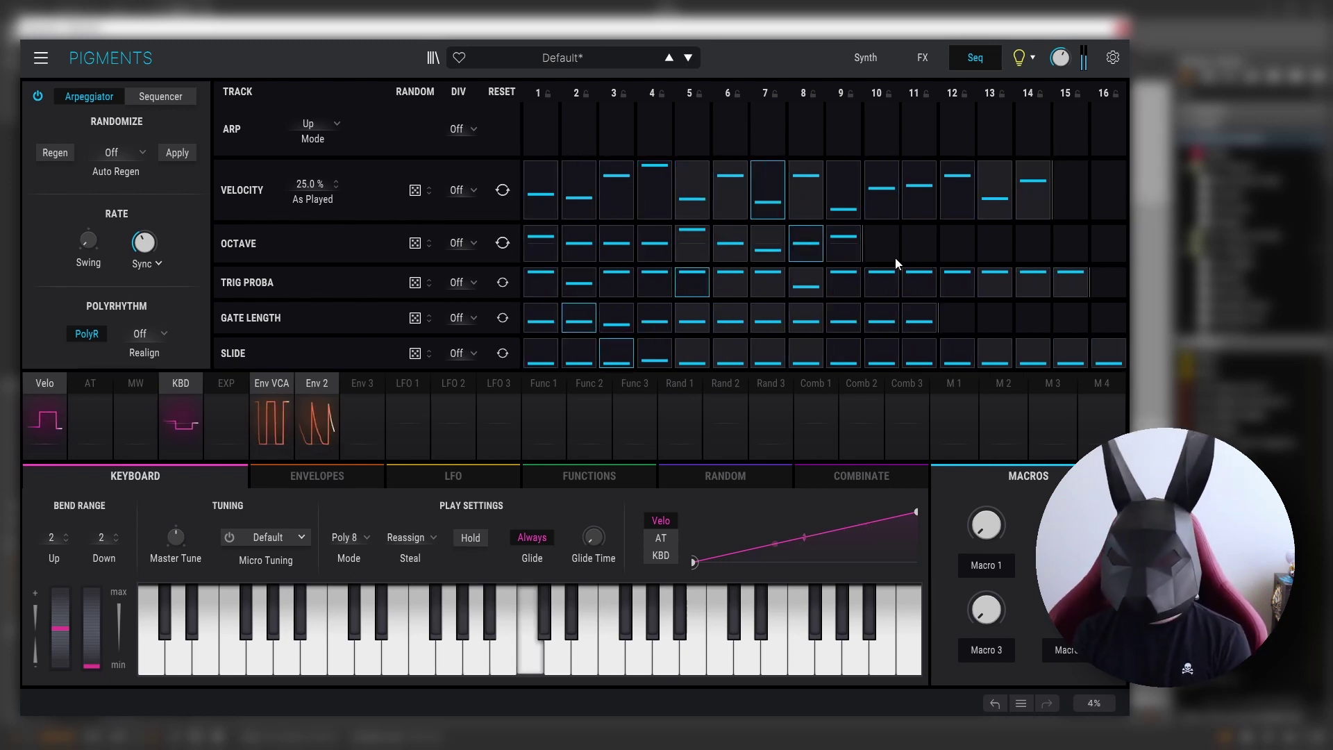
Lower the trig probability of step 10 and adjust the gate lengths of steps 7 and 11
left_click_drag(889, 280, 891, 279)
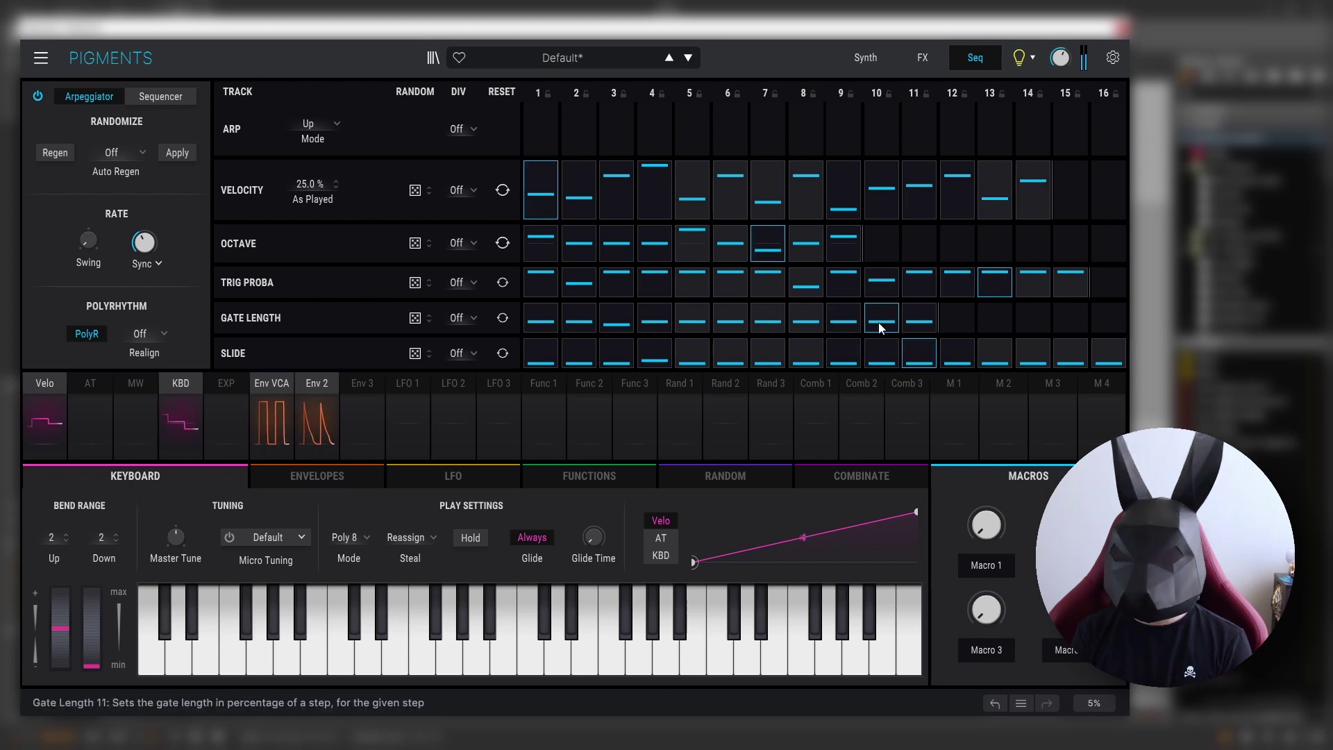
left_click_drag(769, 320, 781, 309)
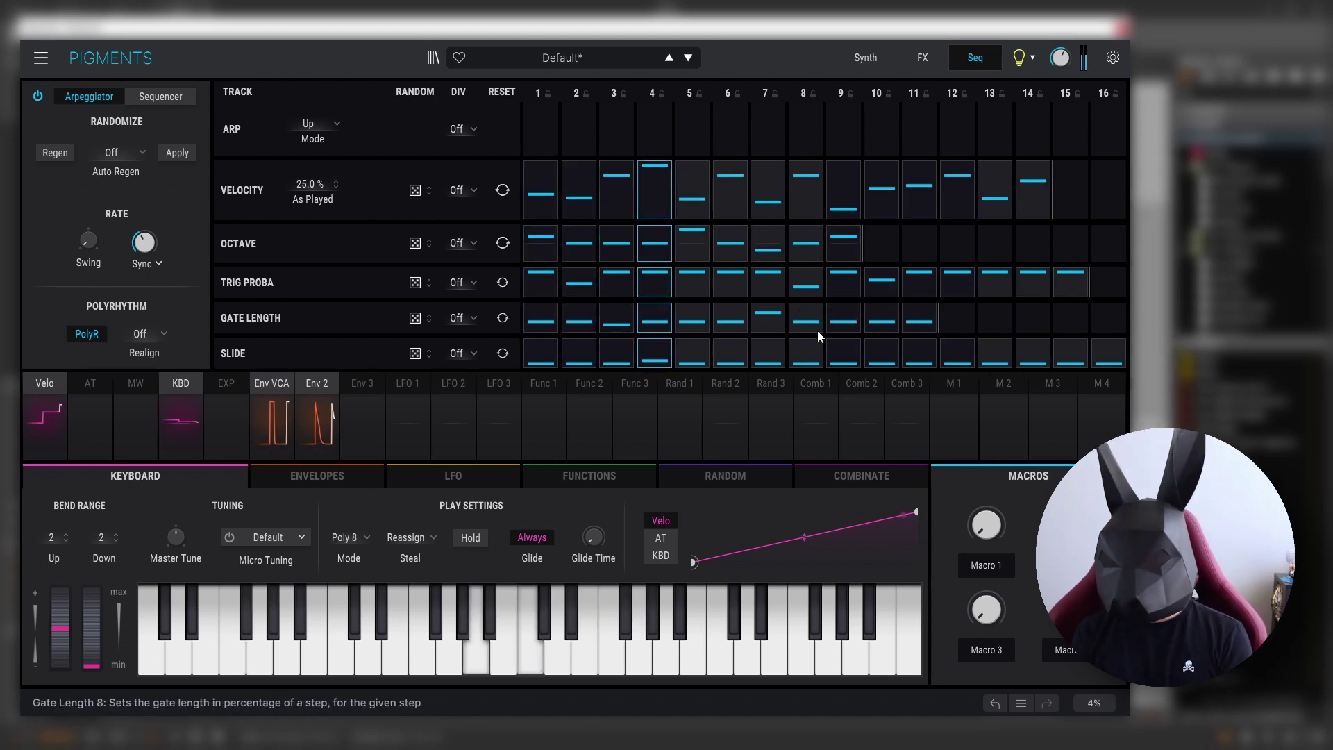
left_click_drag(925, 321, 922, 317)
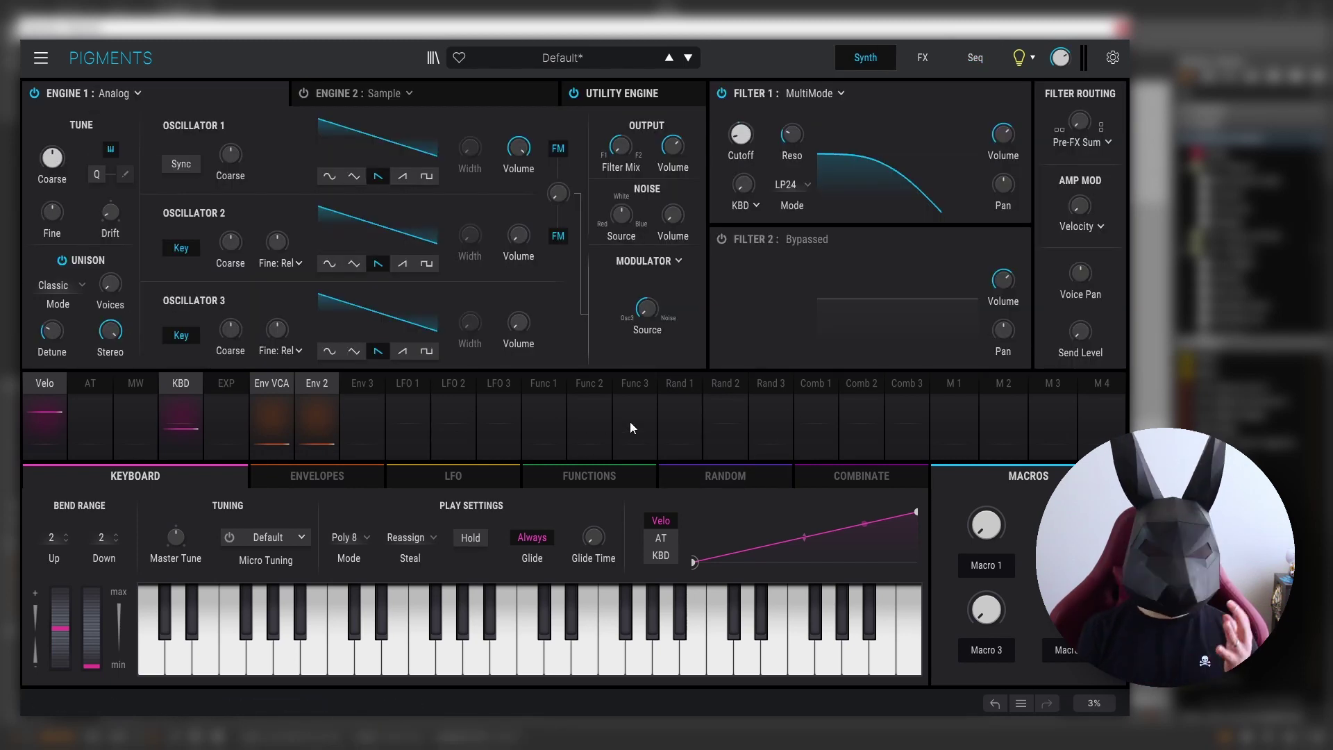
Open the random modulators and set Random 1's rate to triplet sync
left_click(672, 422)
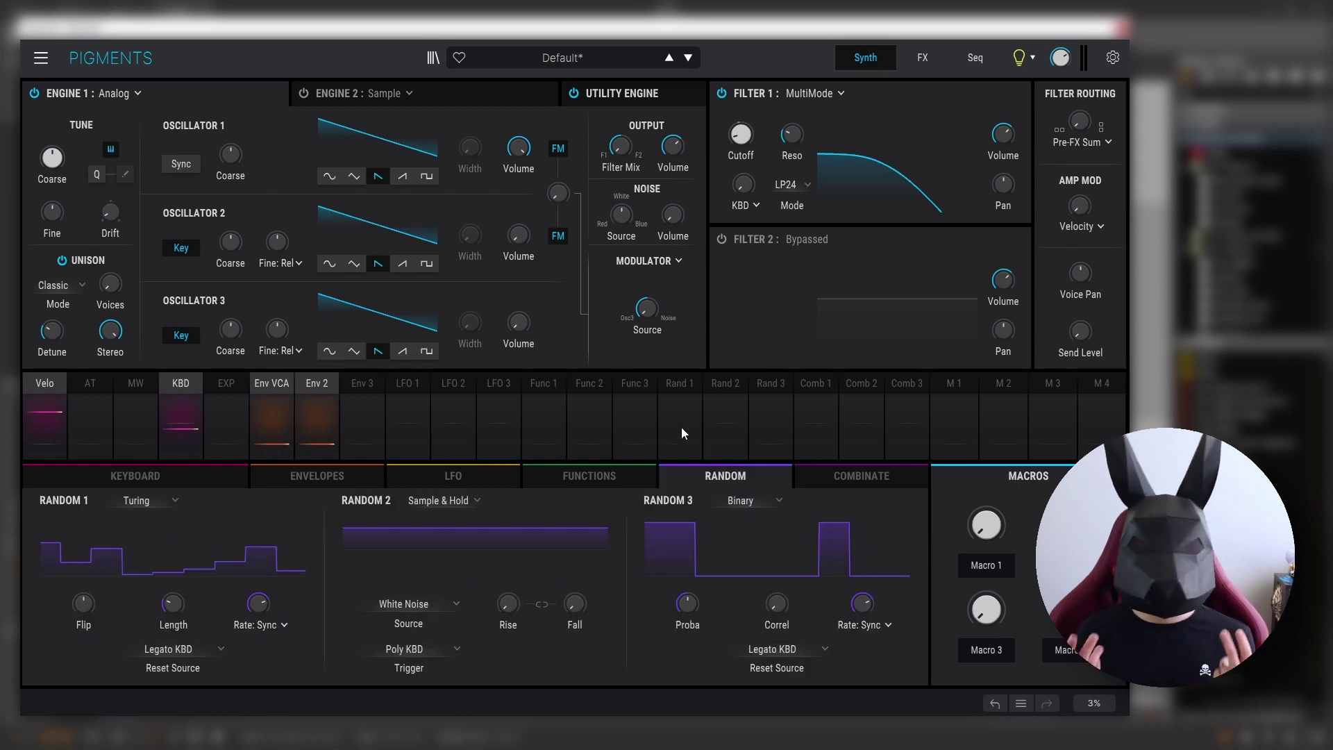
left_click(257, 622)
left_click(276, 652)
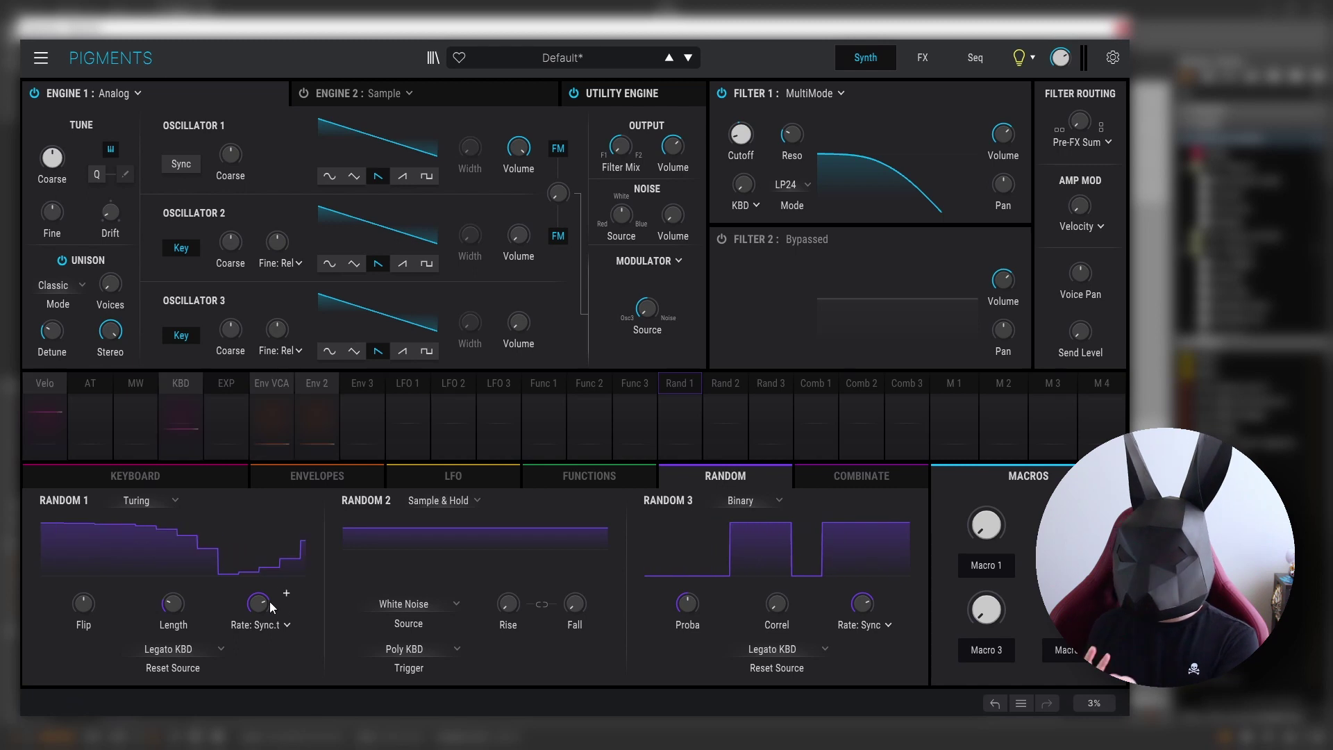
Route Random 1 and Random 2 to the FM amount and the Filter 1 resonance, and close the modulation routing view
mouse_move(286, 592)
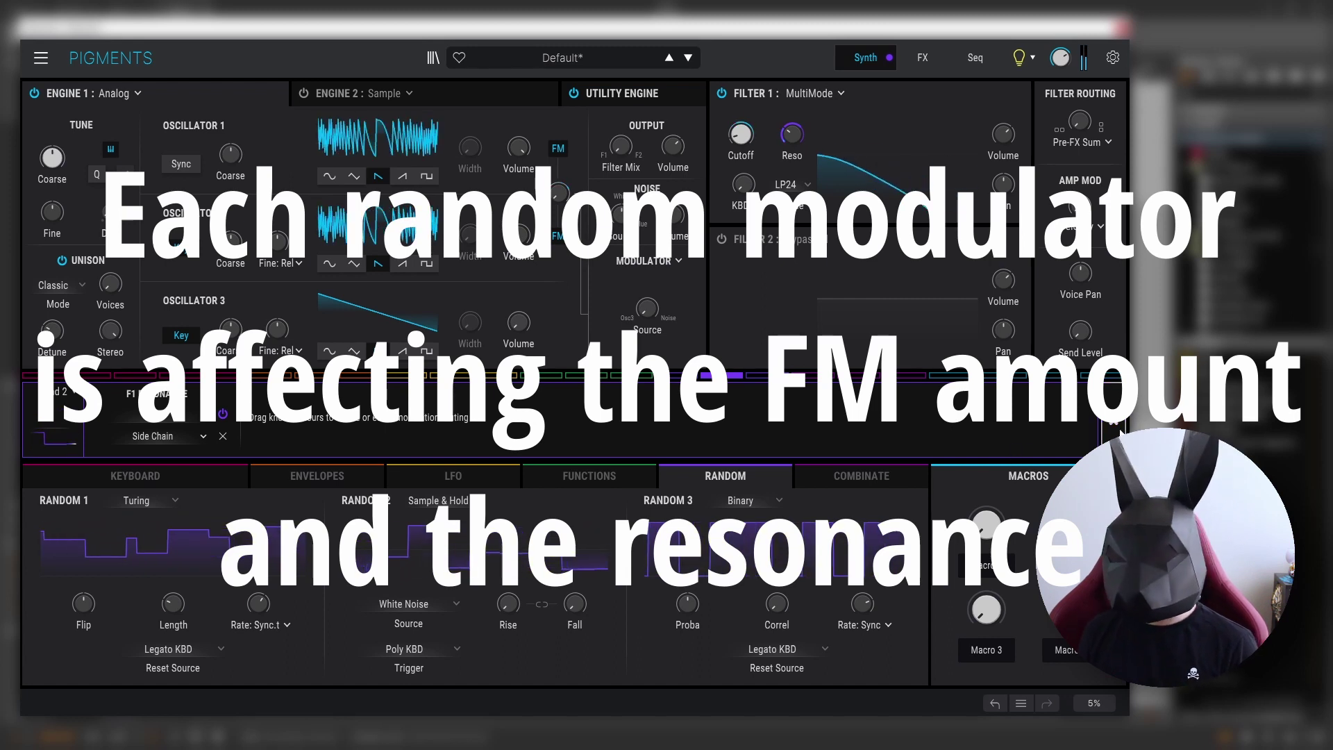
left_click(1113, 421)
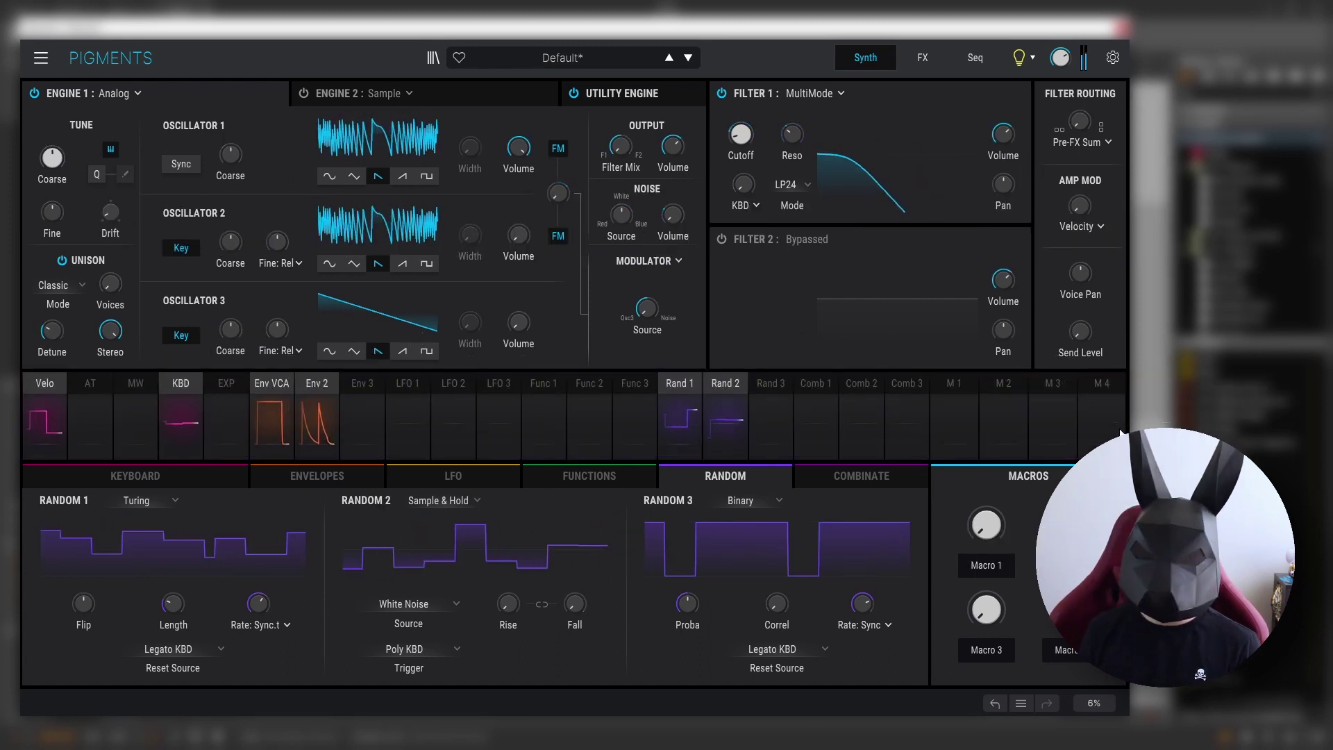